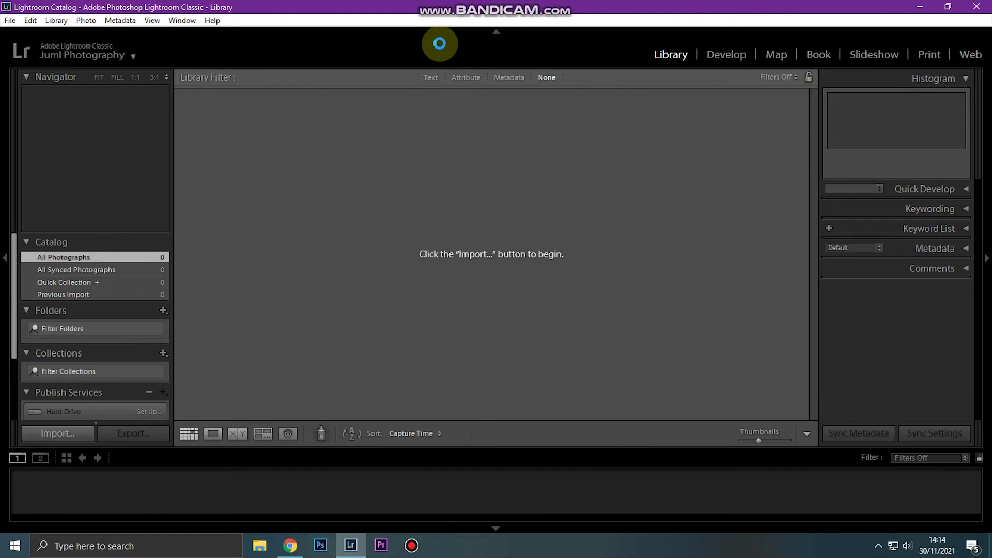
Drag jumi-2.jpg from E:\JUMI\New folder onto Lightroom to start an import
left_click(878, 546)
left_click(798, 554)
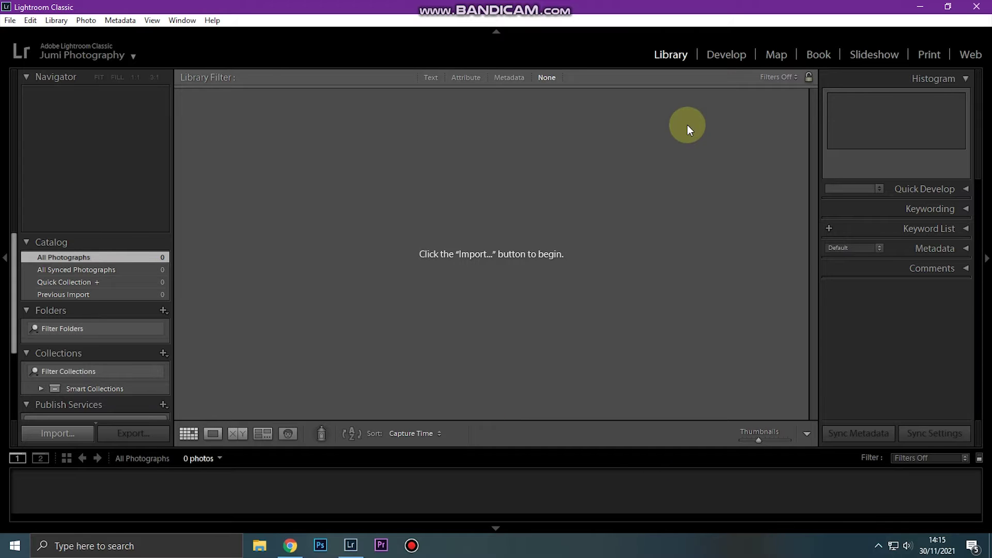
left_click(260, 549)
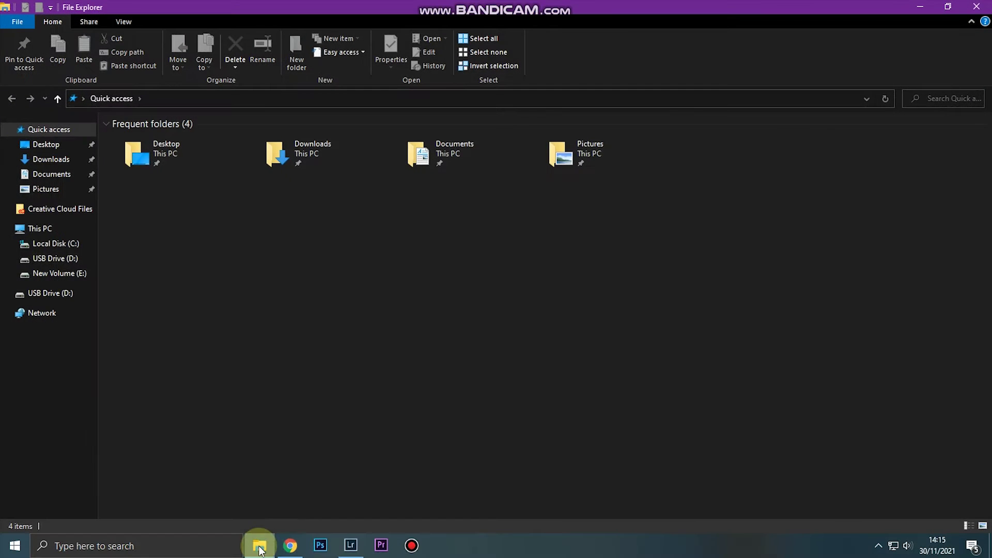
left_click(32, 278)
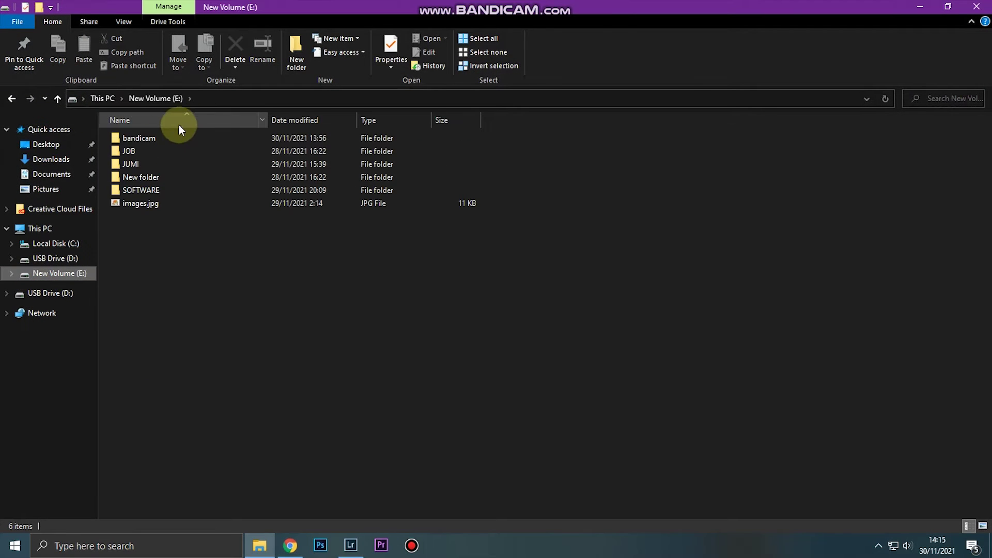
double_click(133, 163)
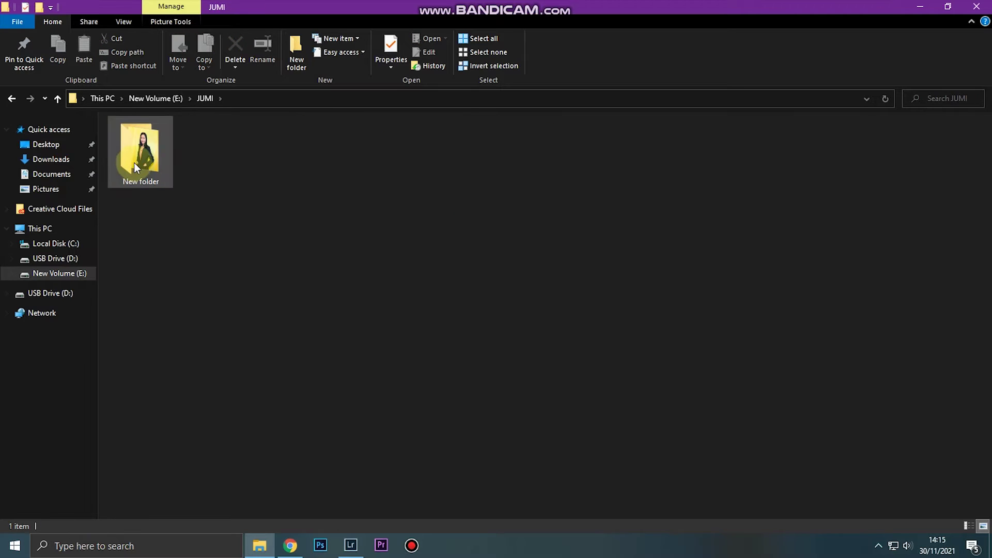
double_click(134, 162)
mouse_move(138, 161)
left_mouse_down()
mouse_move(180, 219)
mouse_move(352, 360)
left_mouse_up()
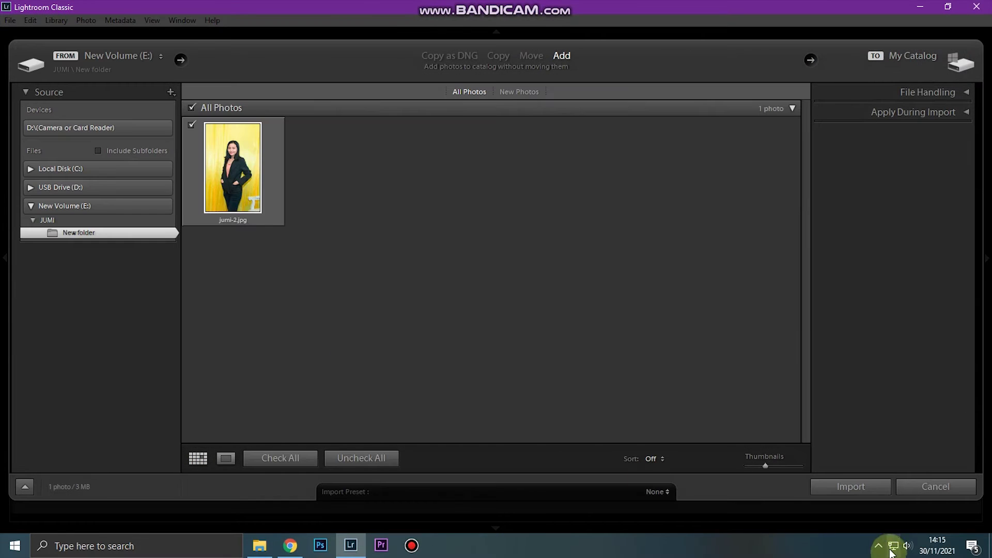
Import jumi-2.jpg and open it in Develop, dismissing the tips and zooming in on her face
left_click(847, 491)
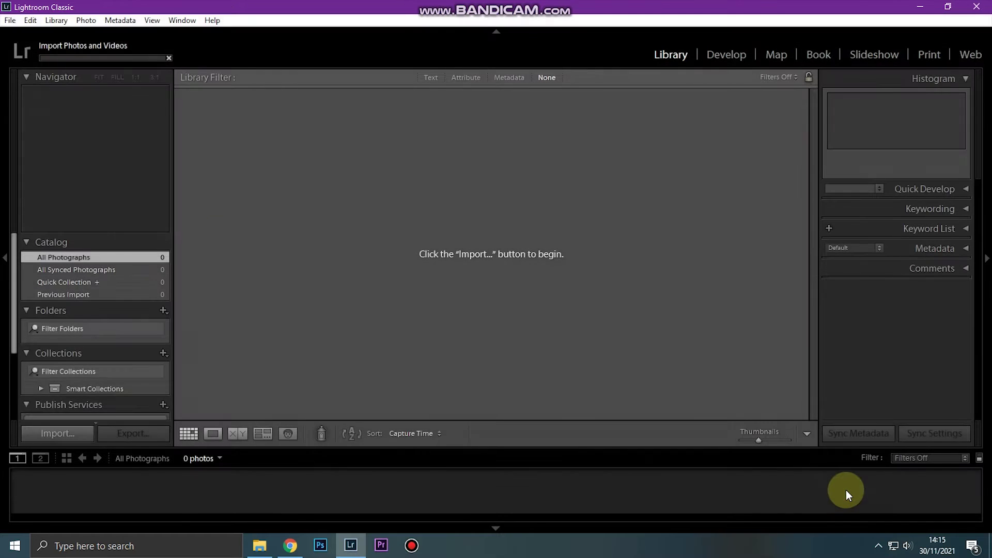
left_click(724, 52)
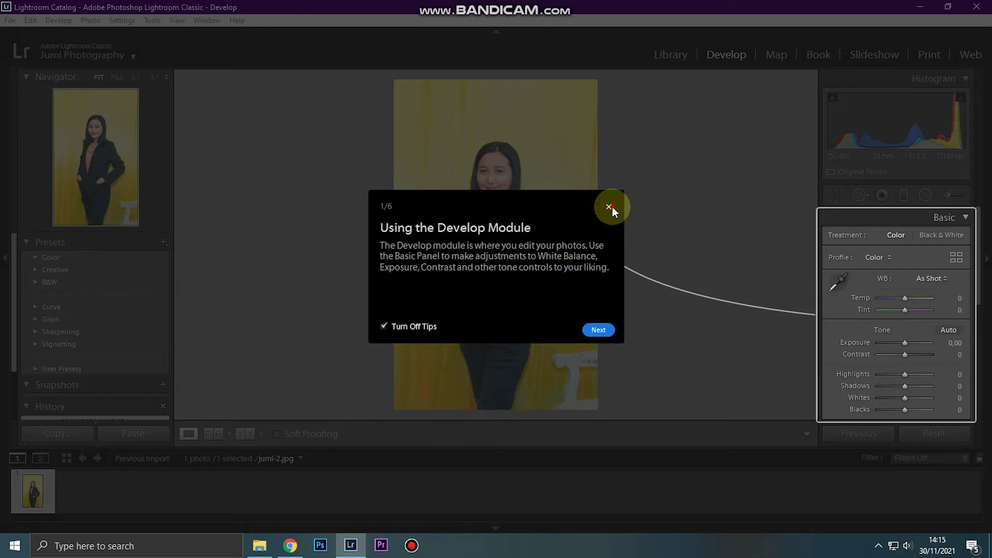
left_click(609, 206)
left_click(502, 177)
mouse_move(502, 178)
left_mouse_down()
mouse_move(467, 248)
mouse_move(530, 92)
mouse_move(572, 262)
mouse_move(558, 122)
mouse_move(556, 350)
mouse_move(526, 63)
mouse_move(460, 166)
left_mouse_up()
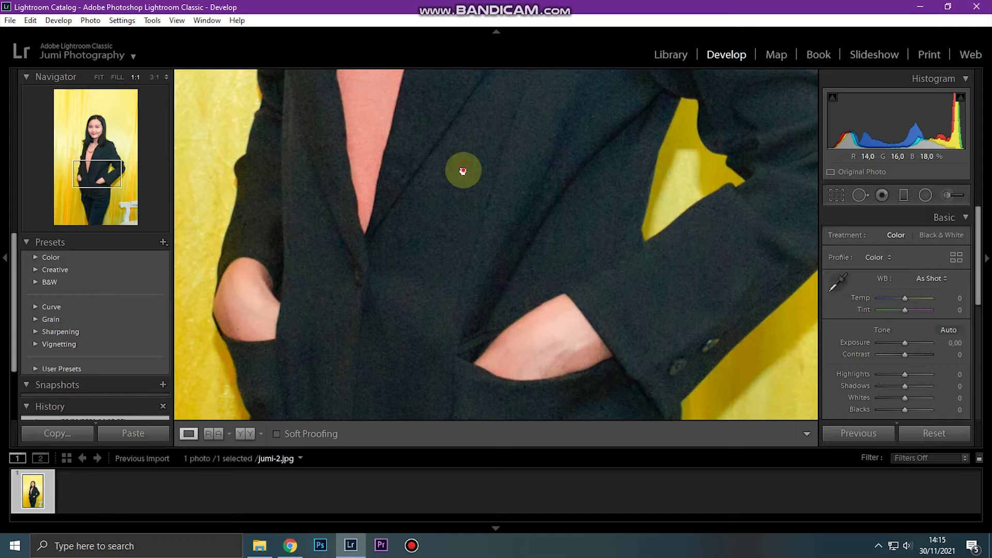
Try the Navigator zooms FIT, 3:1 and 1:16, then settle on 1:2
left_click(460, 166)
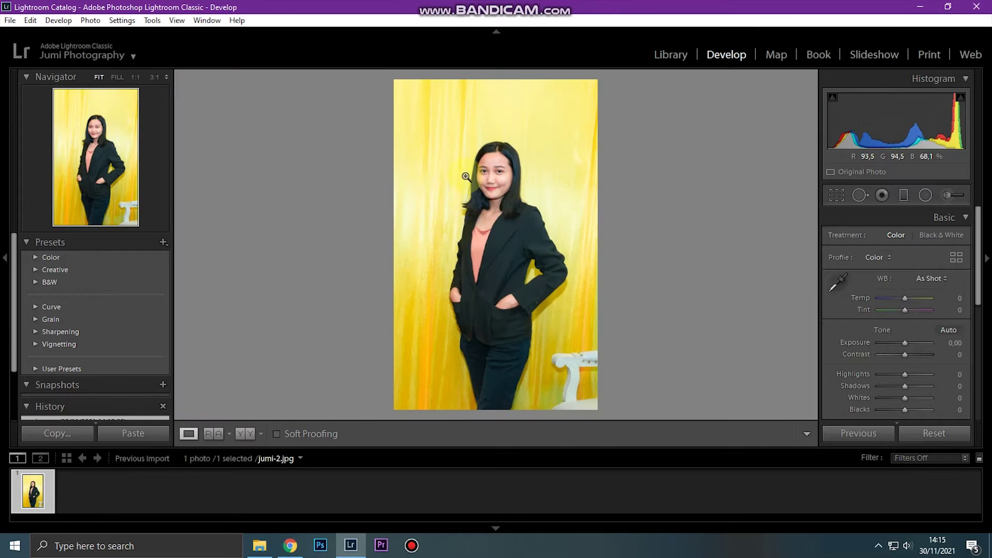
left_click(128, 79)
left_click(152, 78)
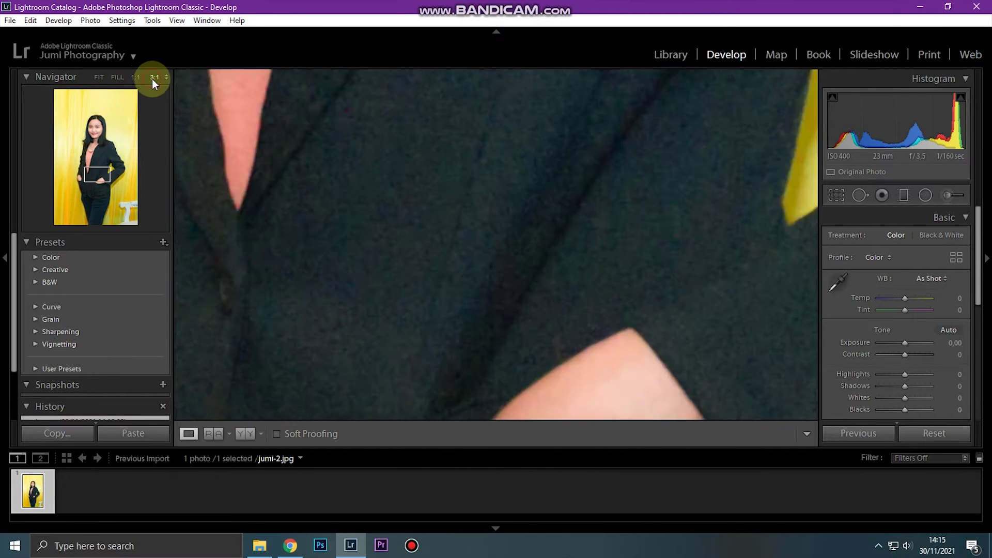
left_click(127, 107)
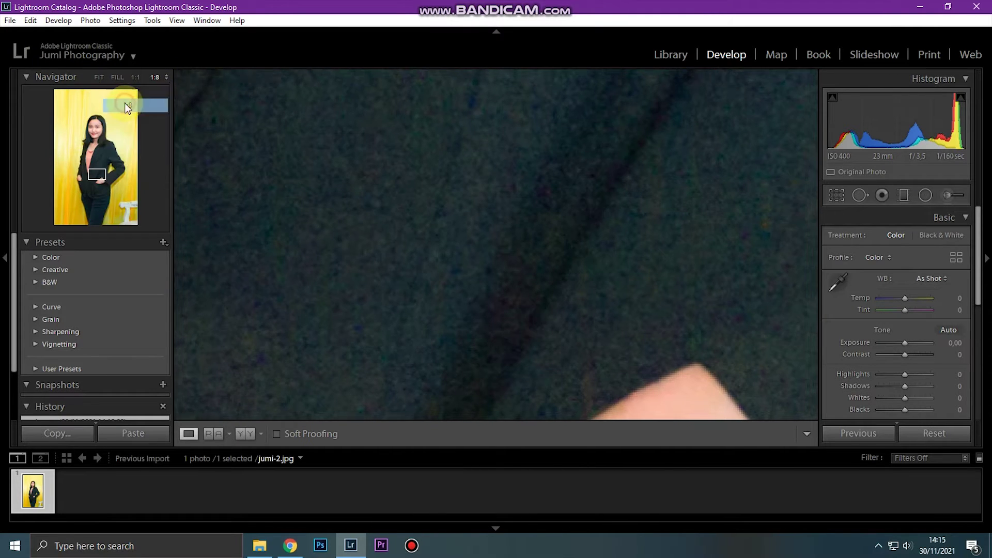
left_click(156, 78)
left_click(124, 91)
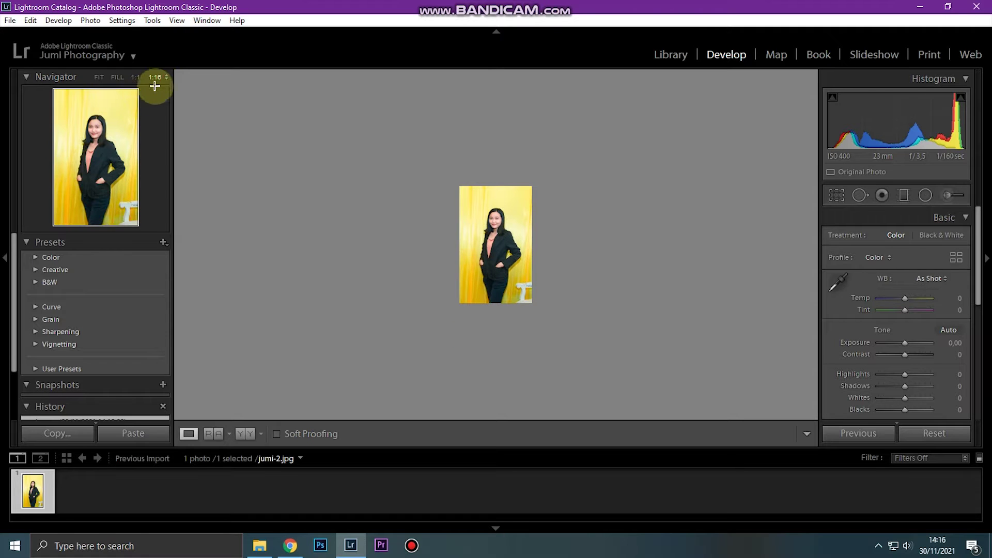
left_click(155, 79)
left_click(129, 146)
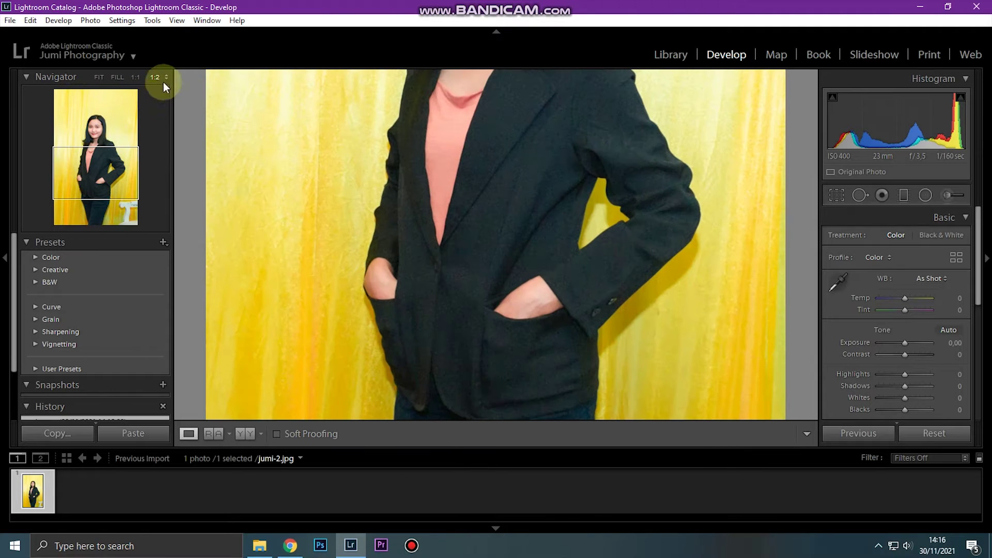
Set the white balance to Custom with a +2 tint
left_click_drag(624, 220, 622, 282)
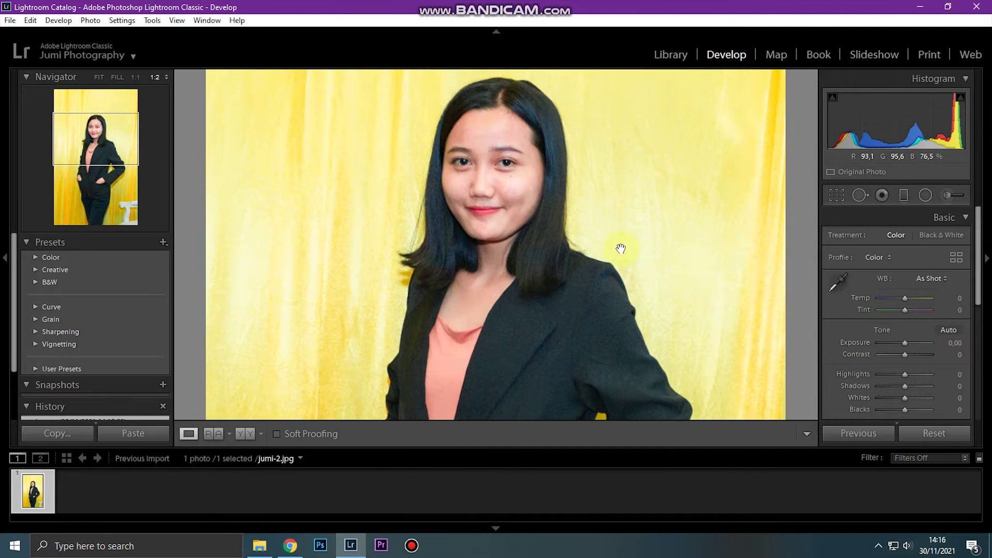
left_click(930, 279)
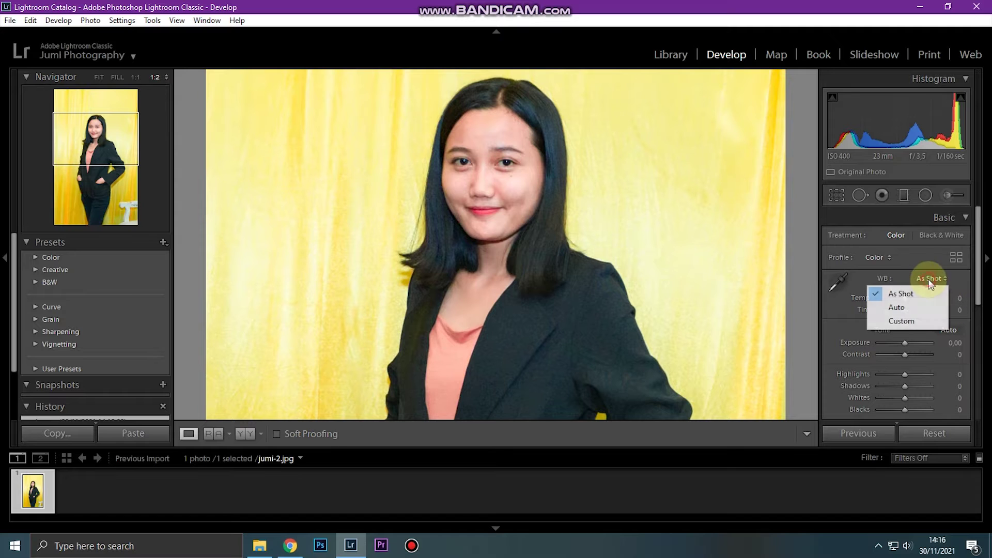
left_click(901, 321)
left_click_drag(907, 299, 906, 315)
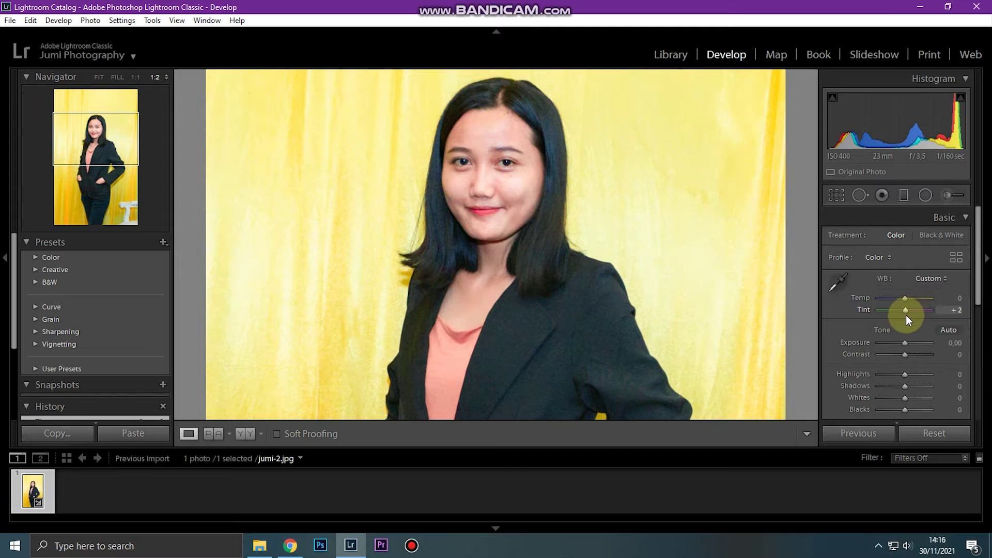
Reset Exposure to 0 and pull Contrast slightly negative
left_click_drag(907, 343, 948, 343)
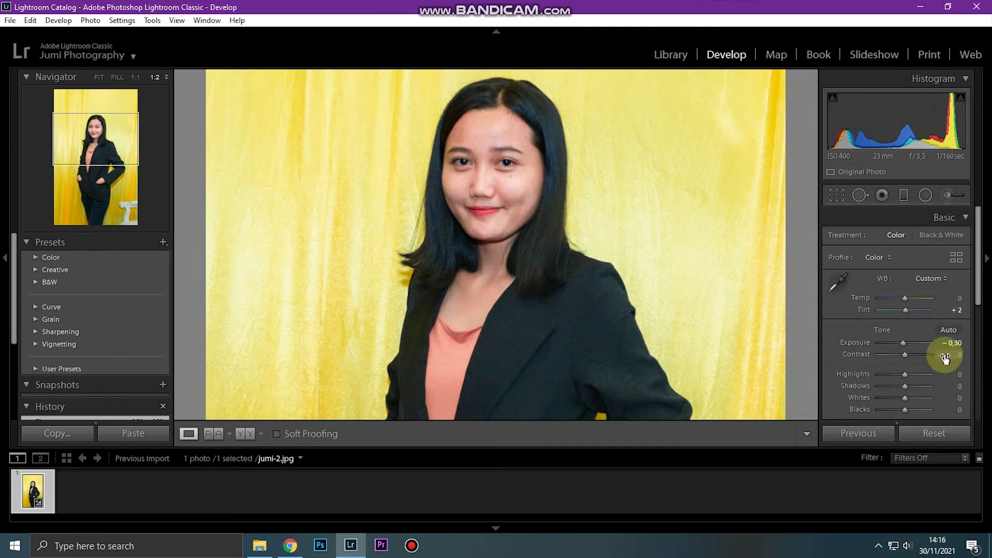
double_click(903, 342)
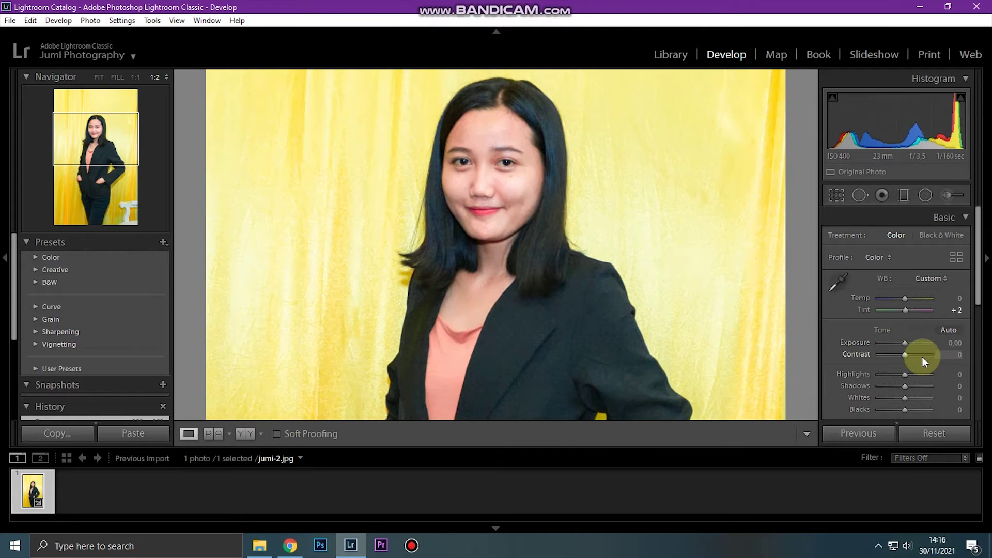
left_click_drag(907, 357, 942, 350)
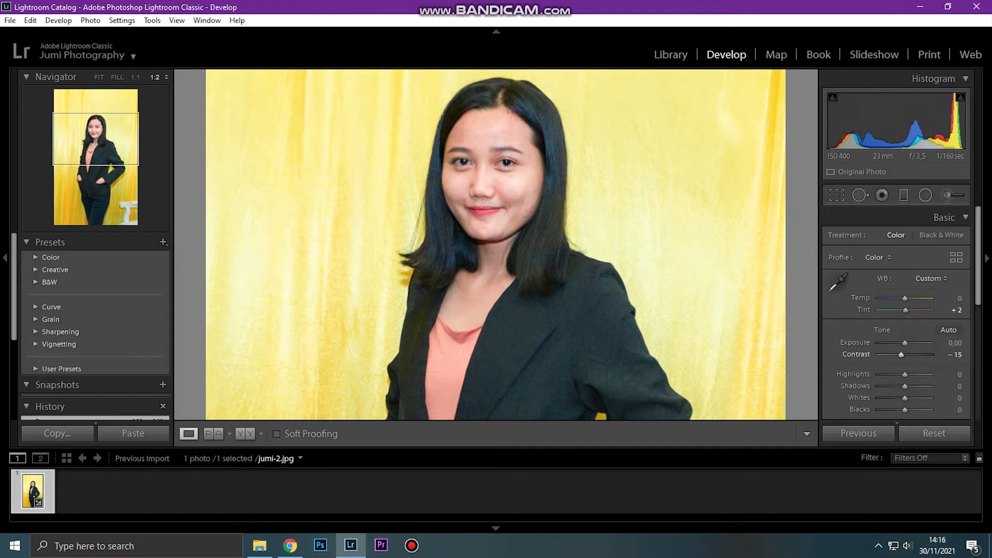
mouse_move(953, 355)
left_mouse_down()
mouse_move(944, 343)
mouse_move(962, 360)
mouse_move(941, 361)
mouse_move(953, 372)
mouse_move(876, 364)
left_mouse_up()
Set Highlights +6, Shadows −14, Whites −2 and Blacks +25
scroll(926, 360, "down", 1)
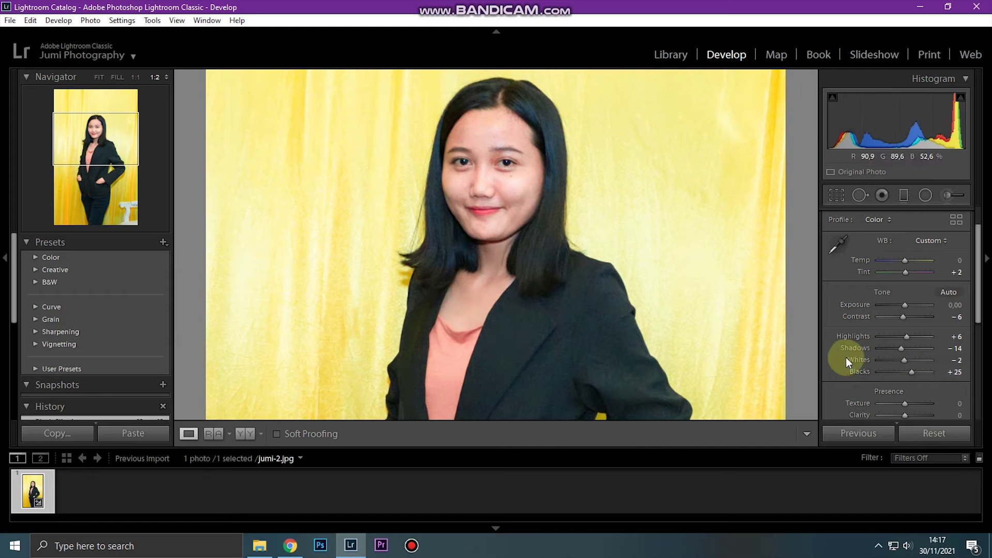
scroll(932, 359, "down", 2)
scroll(944, 371, "down", 2)
left_click_drag(953, 327, 945, 339)
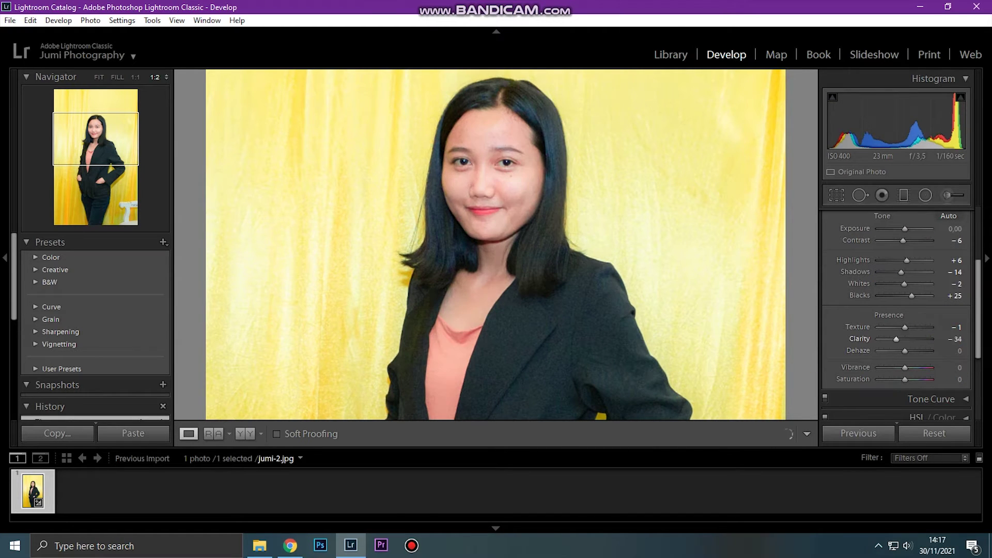
Set Texture −1, Clarity +3, Dehaze +5, Vibrance +10 and Saturation +3
left_click_drag(950, 351, 957, 355)
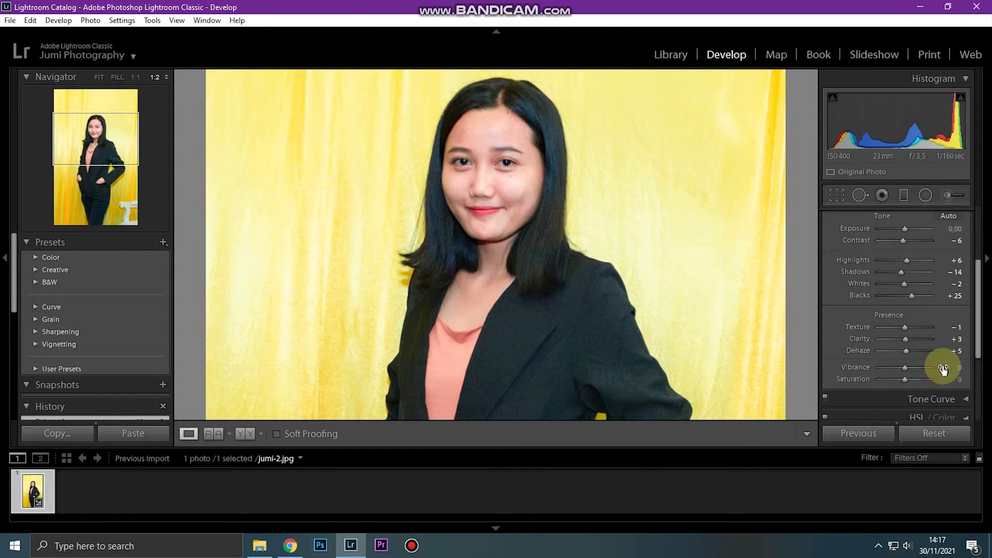
scroll(943, 368, "down", 2)
left_click_drag(952, 337, 906, 347)
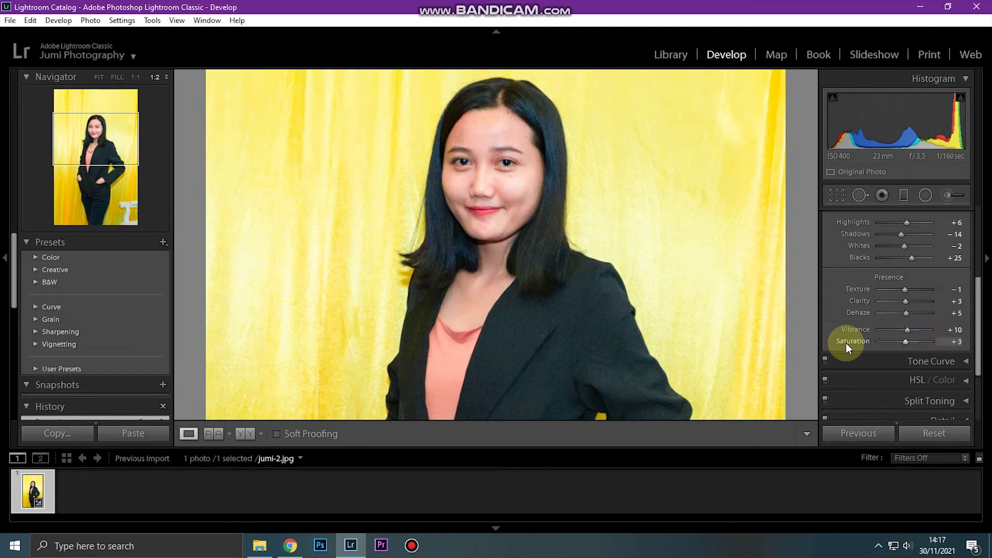
left_click_drag(642, 287, 641, 253)
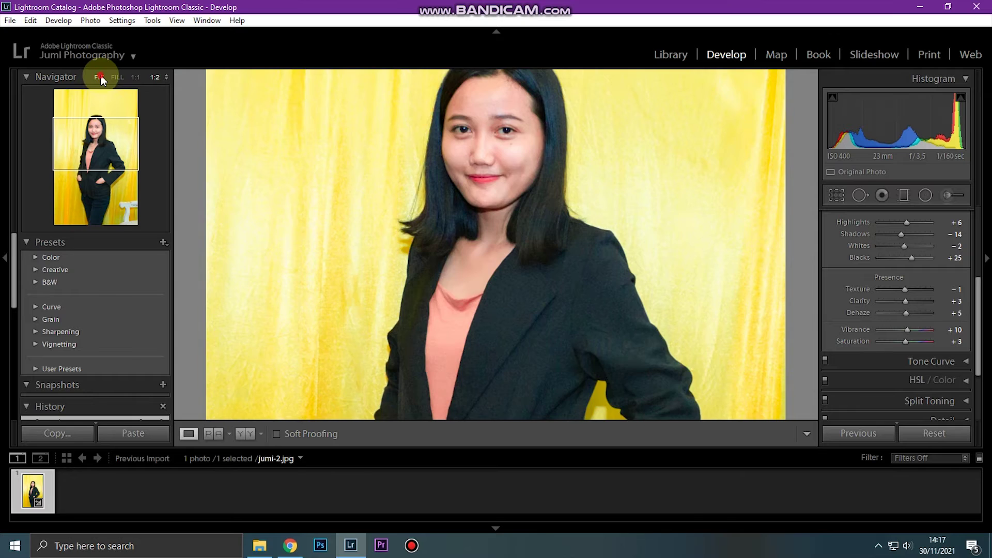
Fit the photo in view and expand the Lens Corrections panel
left_click(99, 77)
left_click(154, 77)
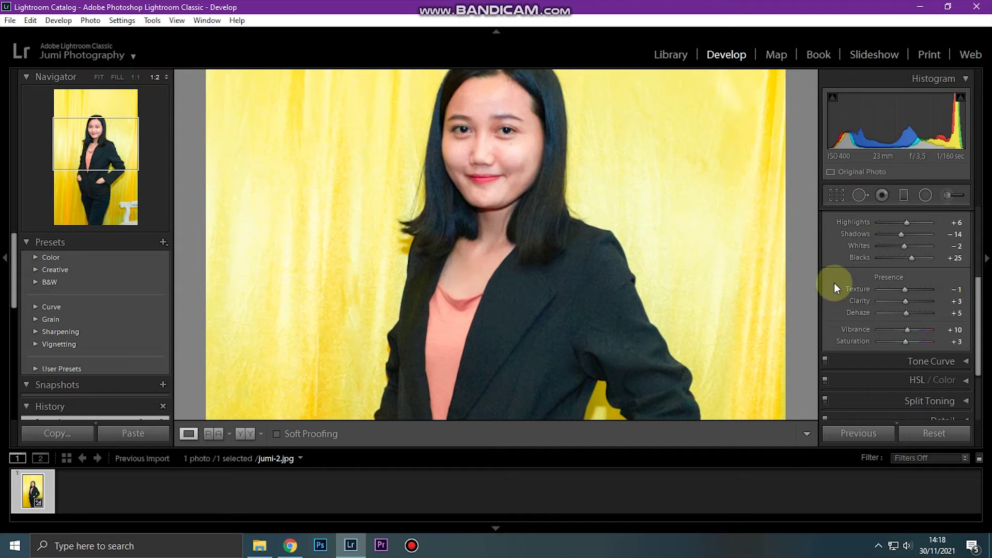
scroll(946, 352, "down", 1)
scroll(951, 346, "down", 1)
scroll(948, 350, "down", 1)
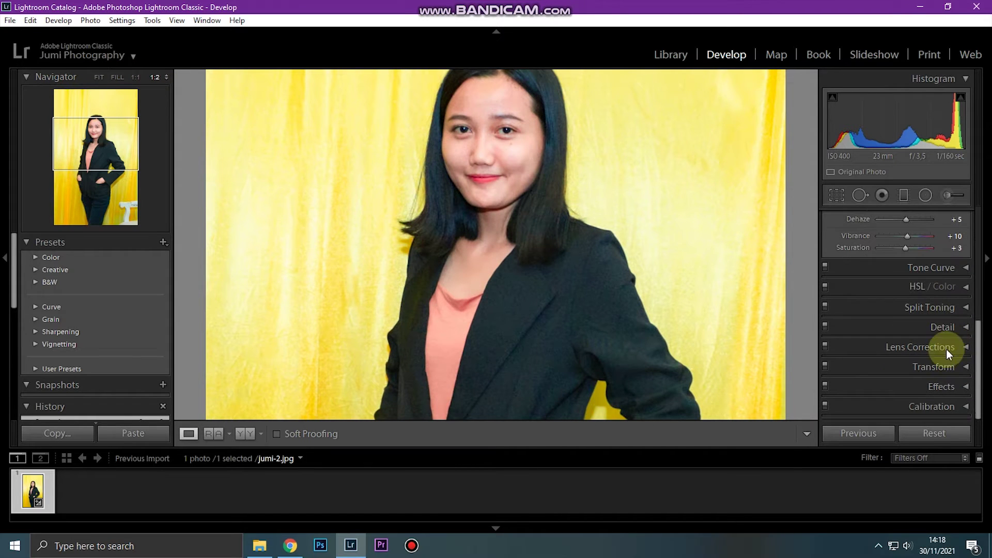
key("z")
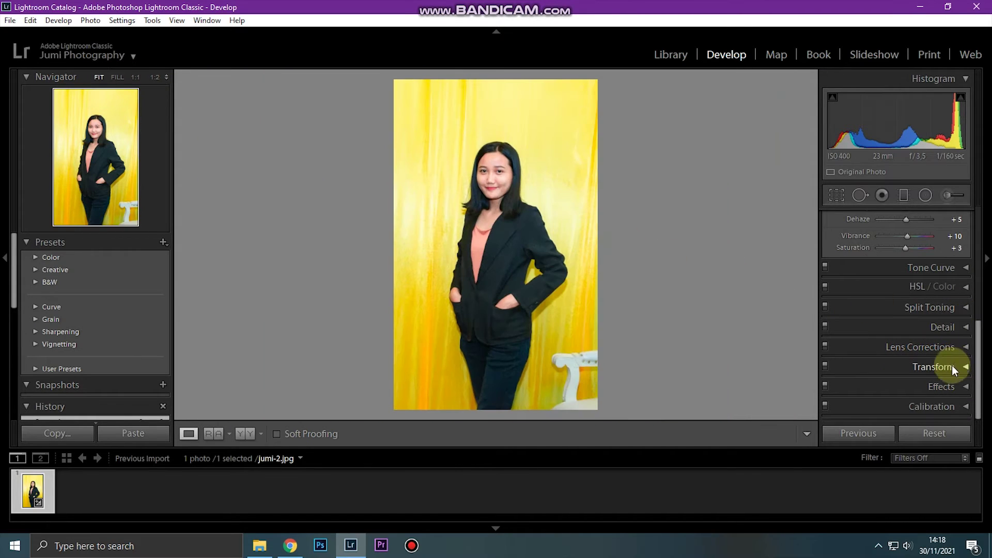
left_click(960, 408)
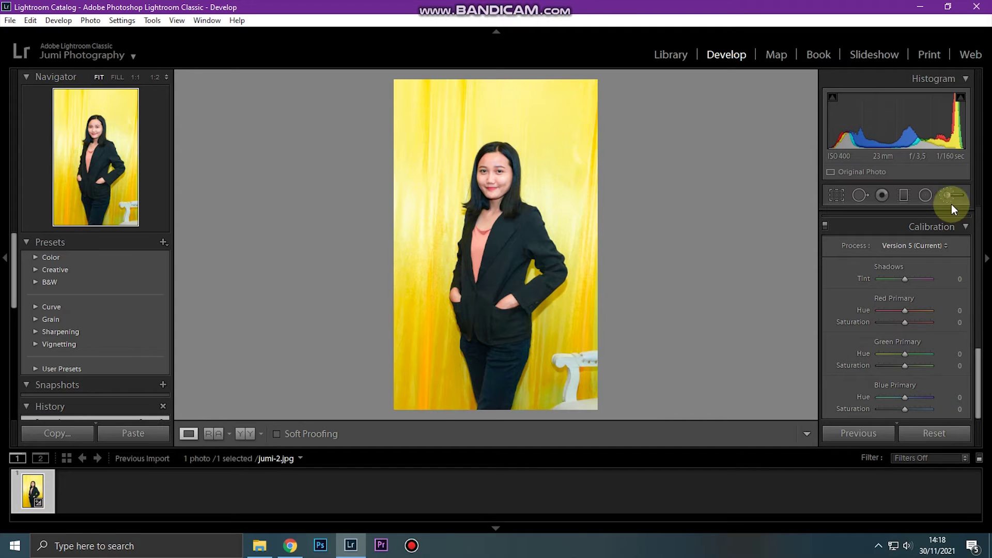
scroll(955, 310, "up", 3)
scroll(957, 343, "up", 3)
left_click(958, 346)
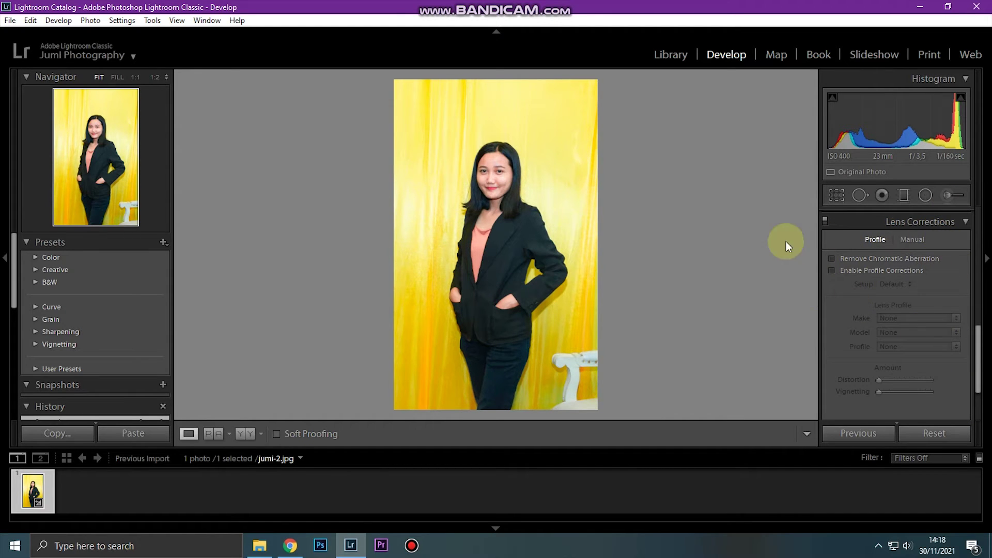
Enable profile corrections with lens make Canon and model EF-S 18-55mm
left_click(843, 275)
left_click(894, 318)
left_click(897, 85)
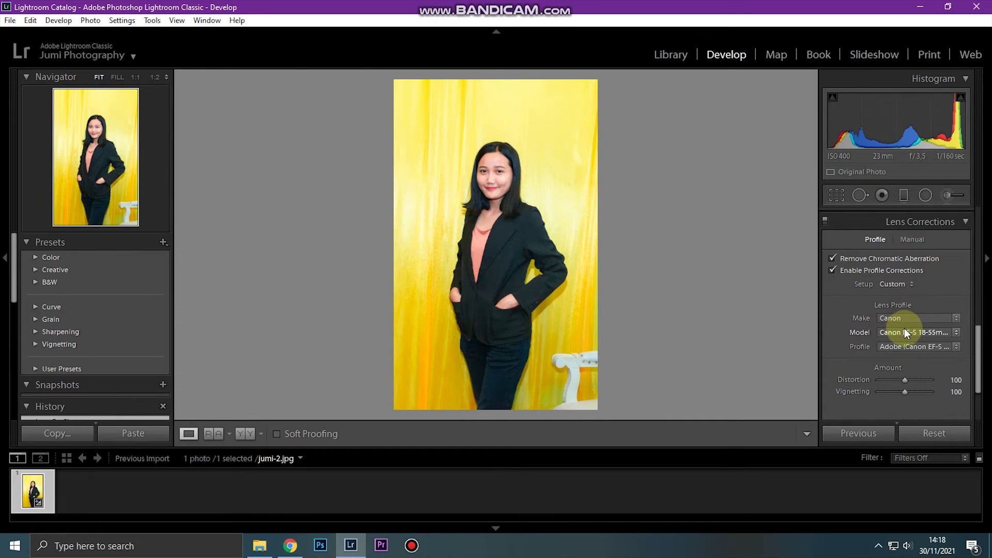
left_click(906, 332)
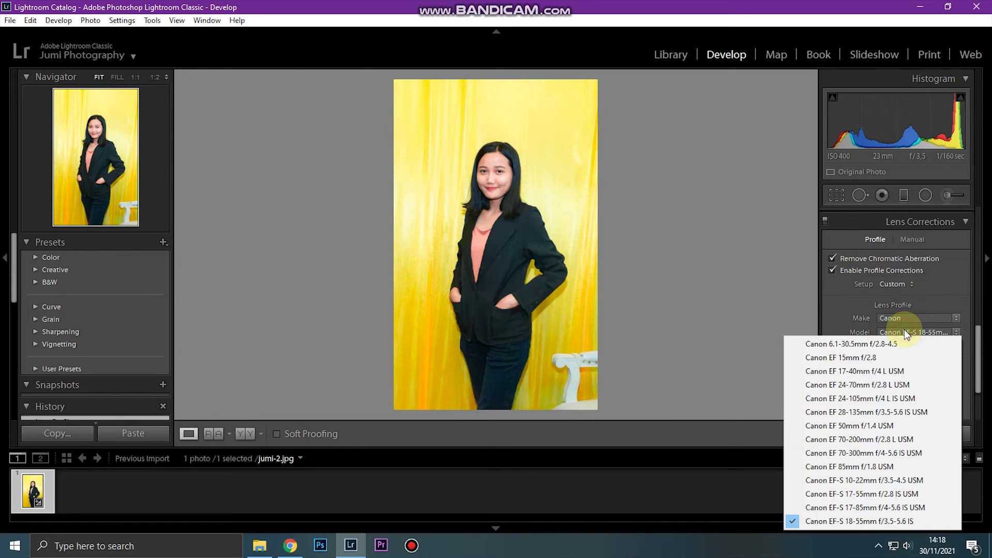
left_click(915, 293)
Set Distortion and Vignetting to 100, then toggle the profile to compare before and after
mouse_move(904, 380)
left_mouse_down()
mouse_move(879, 368)
mouse_move(901, 387)
mouse_move(854, 393)
left_mouse_up()
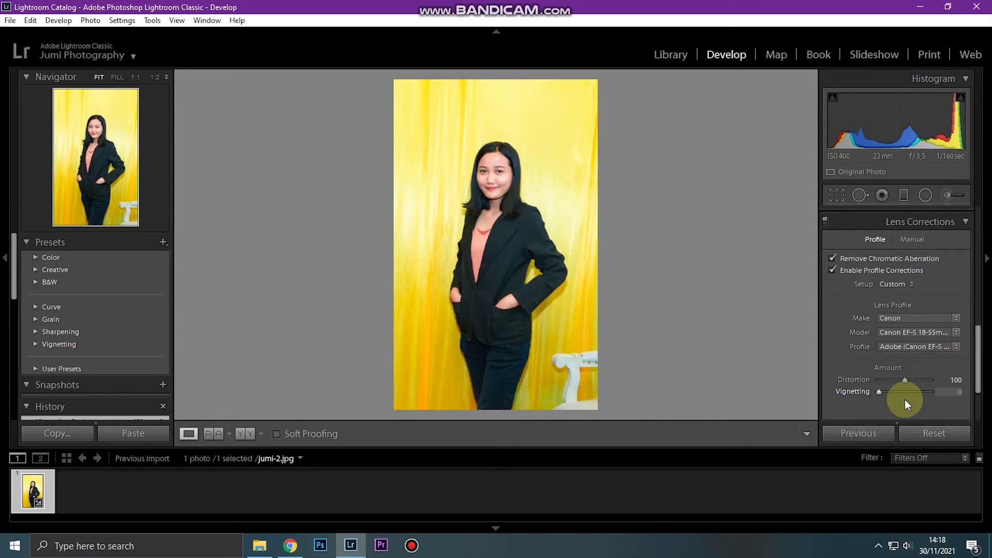
left_click(833, 270)
left_click(833, 270)
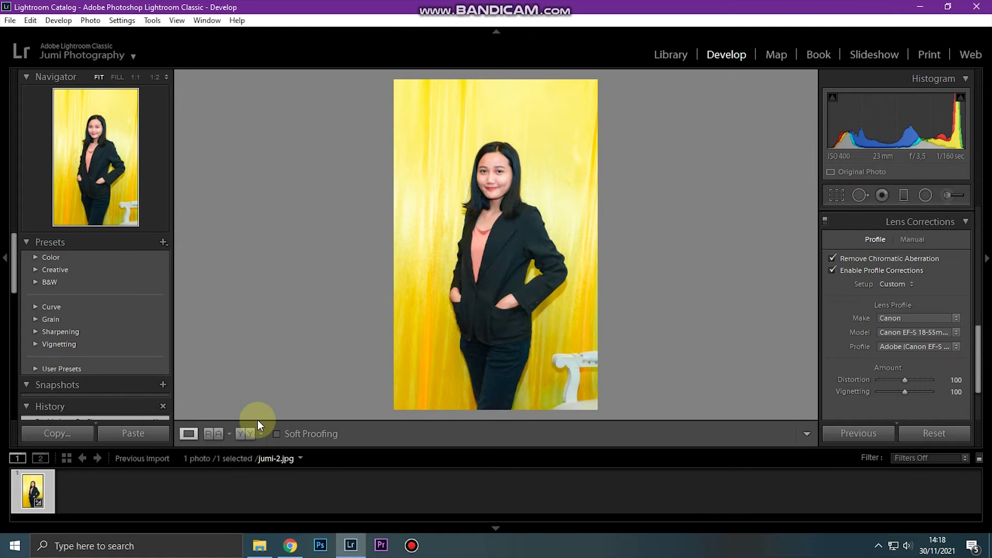
left_click(245, 433)
left_click(576, 182)
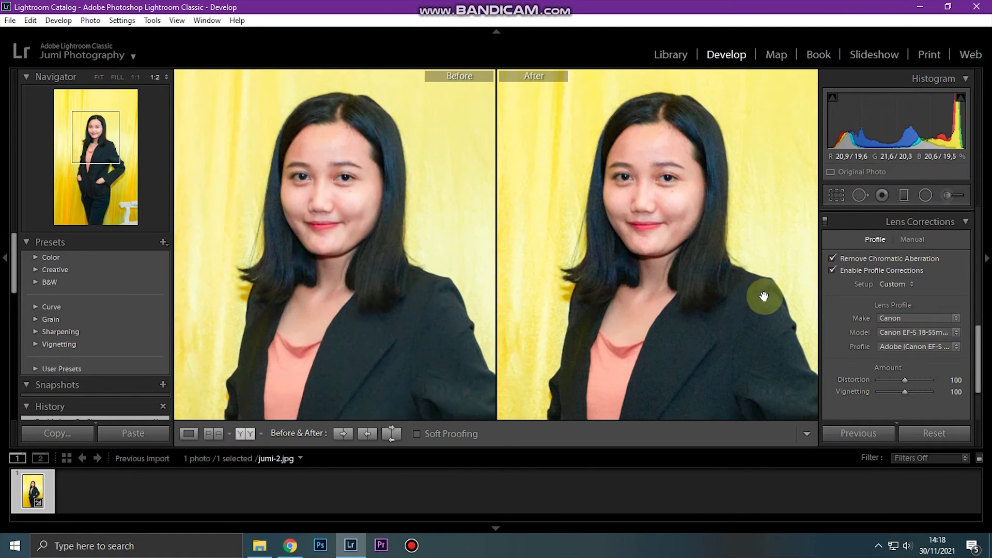
left_click_drag(712, 359, 702, 336)
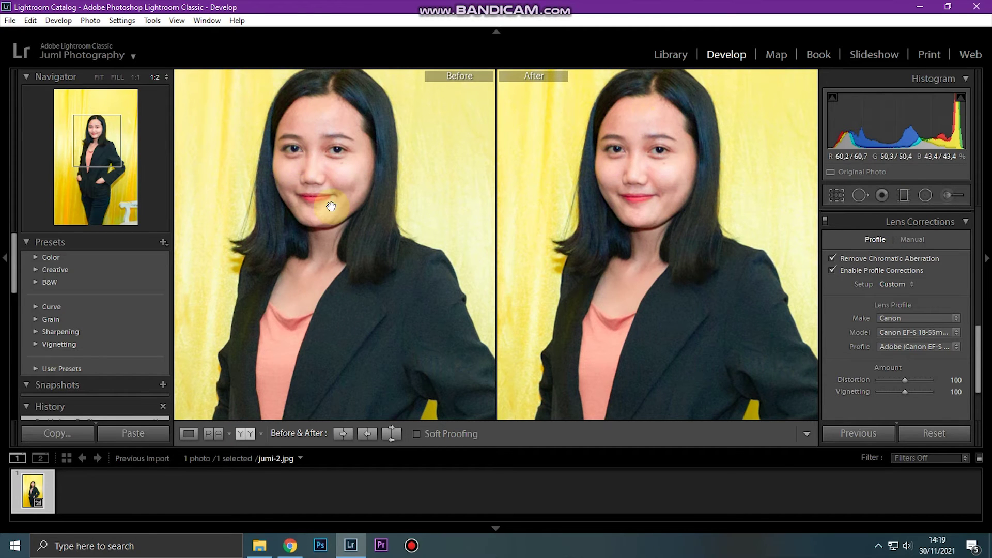
left_click_drag(747, 114, 730, 235)
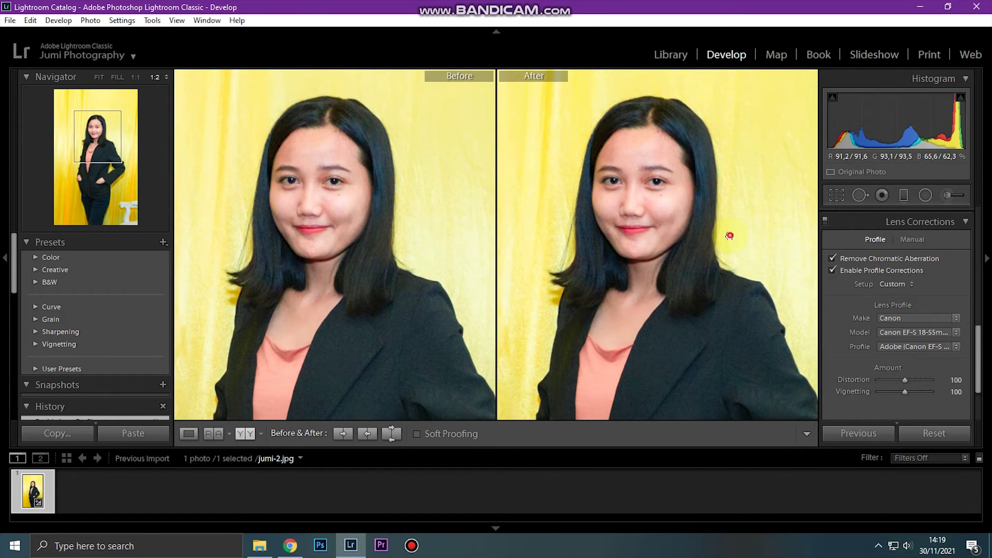
left_click(729, 235)
left_click(189, 433)
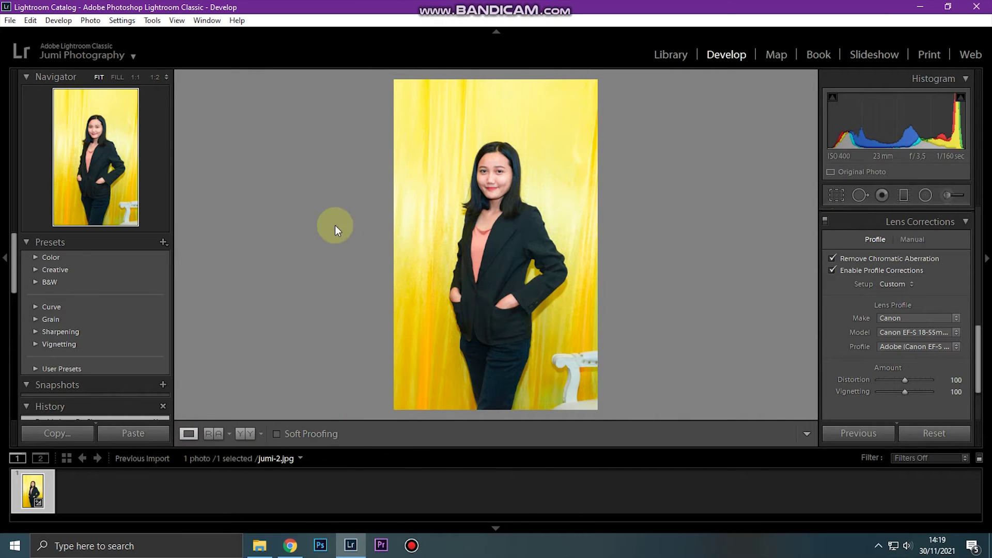
Save the current settings as a develop preset named 'natural yellow' and check it under User Presets
left_click(163, 242)
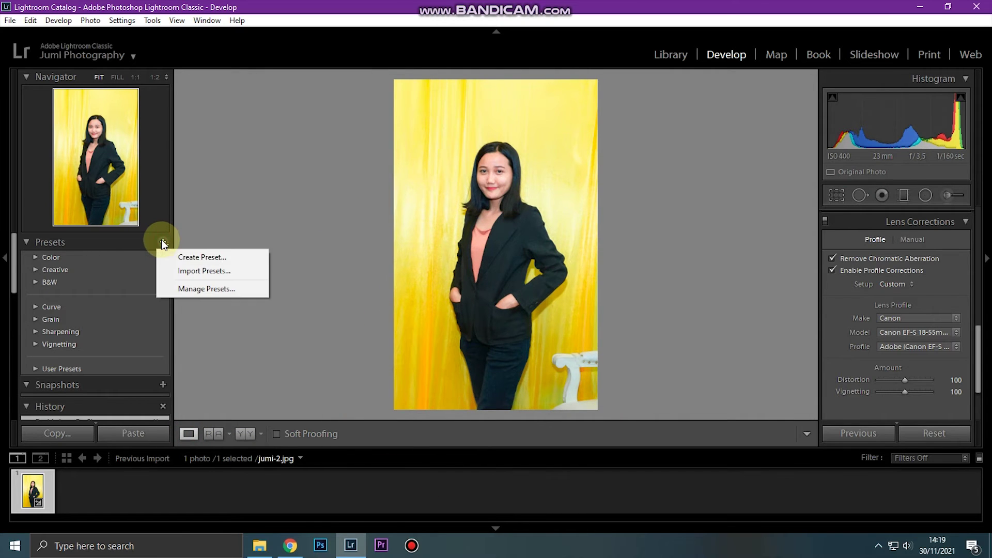
left_click(191, 258)
type("natural yellow")
key("Return")
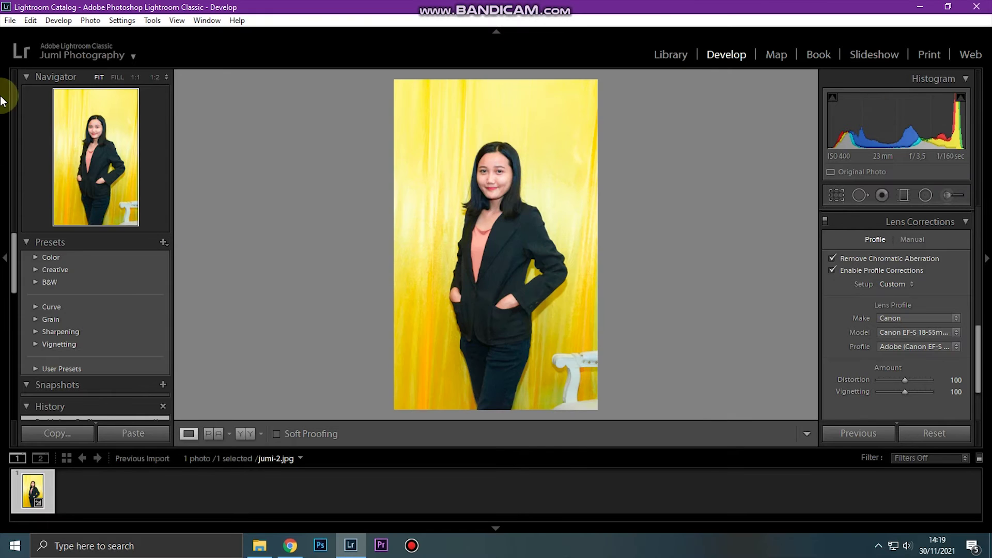
scroll(77, 285, "down", 3)
scroll(73, 287, "up", 2)
left_click(37, 284)
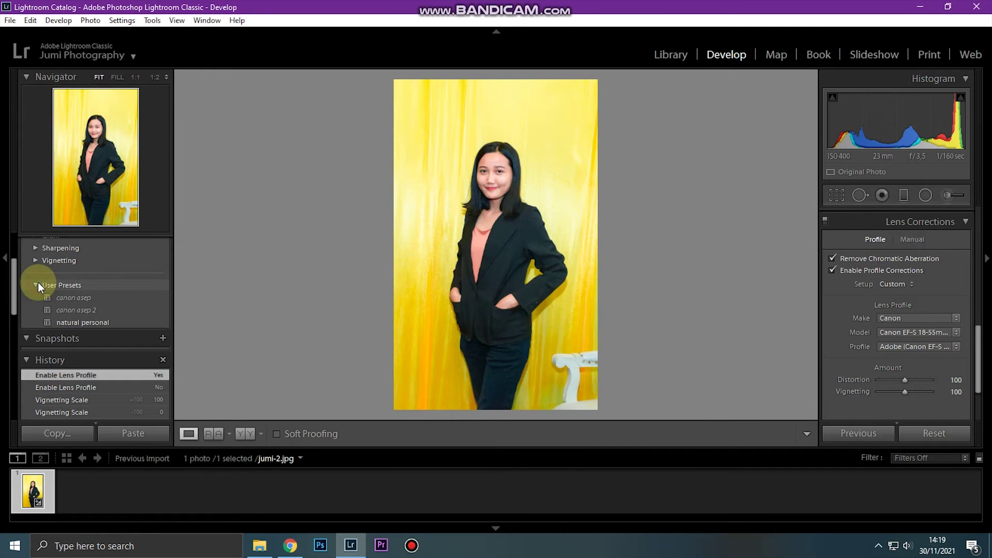
scroll(77, 323, "down", 2)
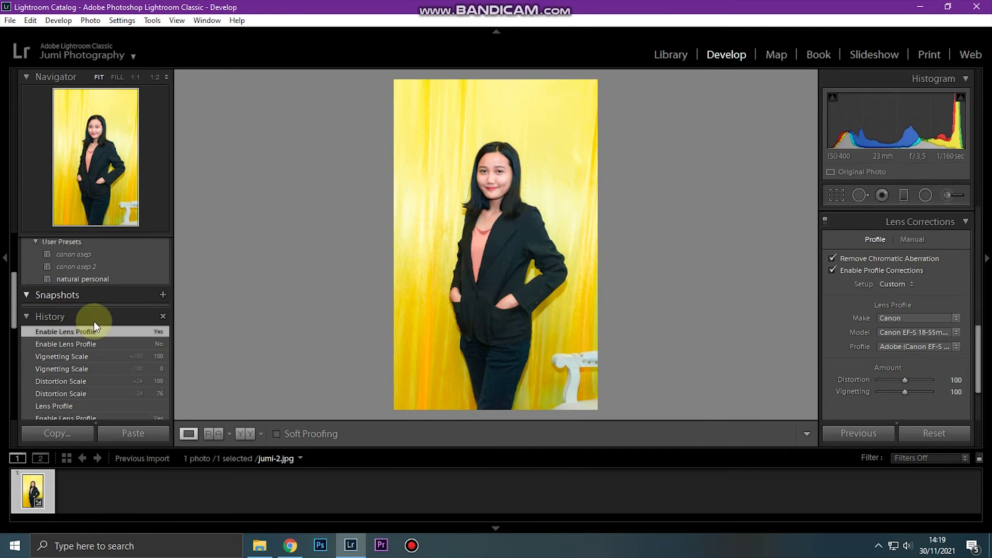
In the photo's Export dialog, set Export To a specific folder, E:\JUMI, with no subfolder
right_click(21, 488)
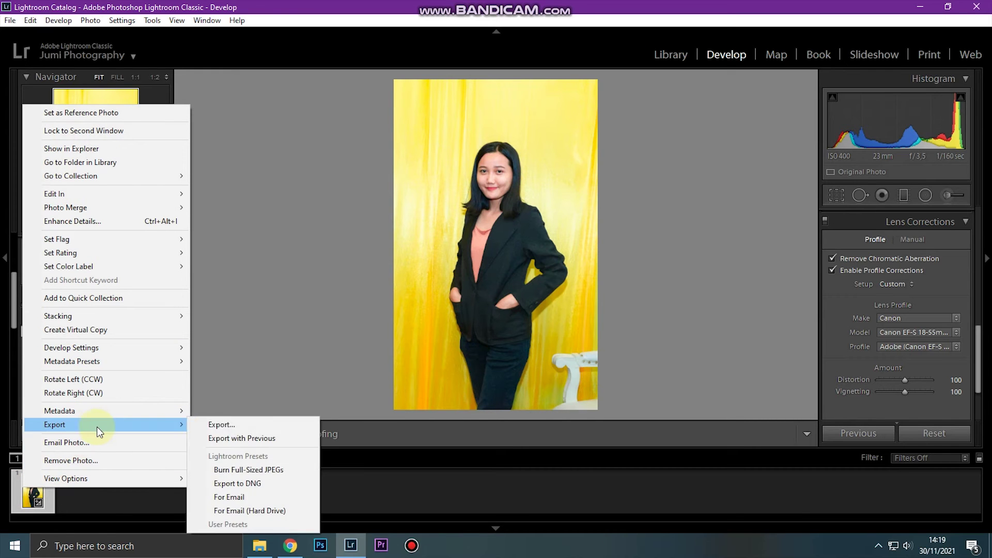
left_click(236, 426)
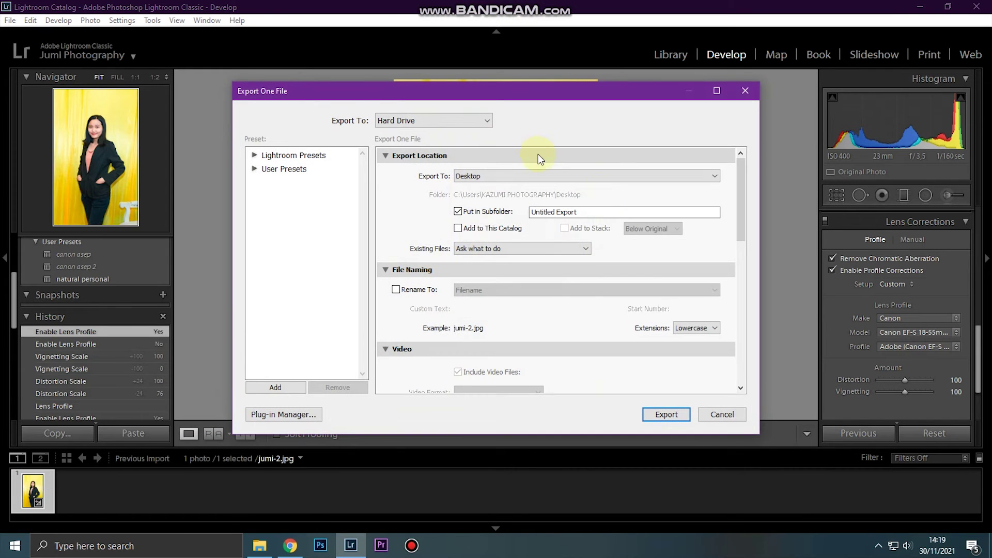
left_click(471, 175)
left_click(478, 189)
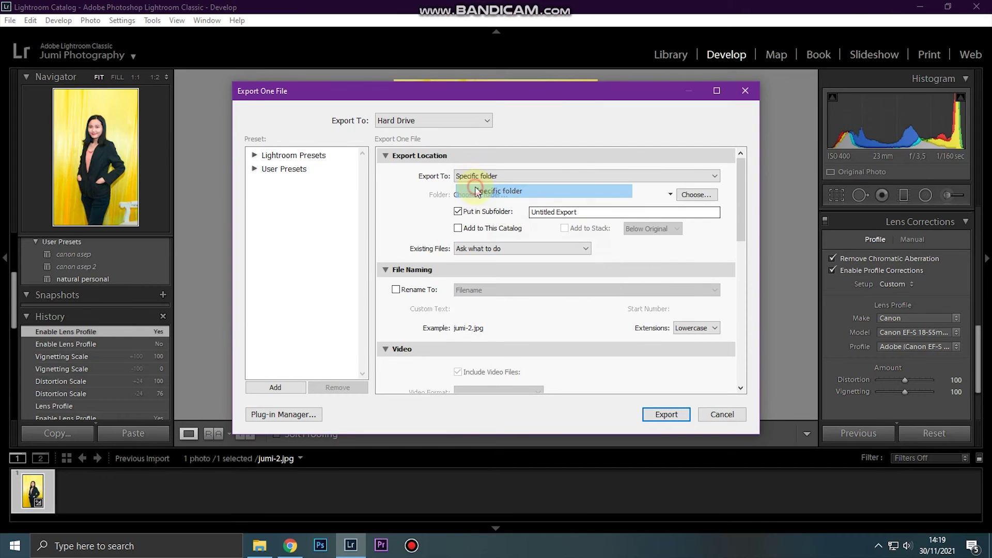
left_click(699, 194)
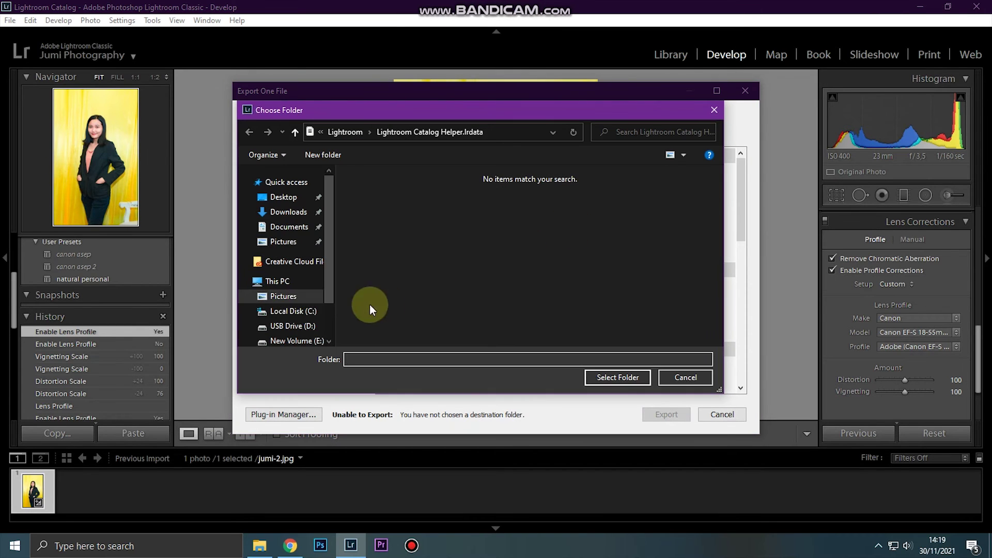
scroll(297, 304, "down", 1)
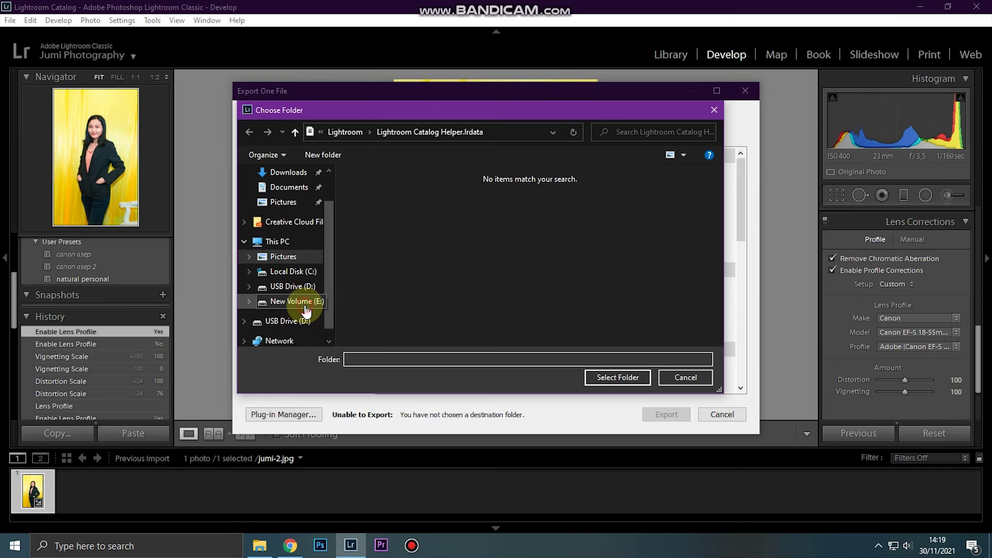
left_click(303, 301)
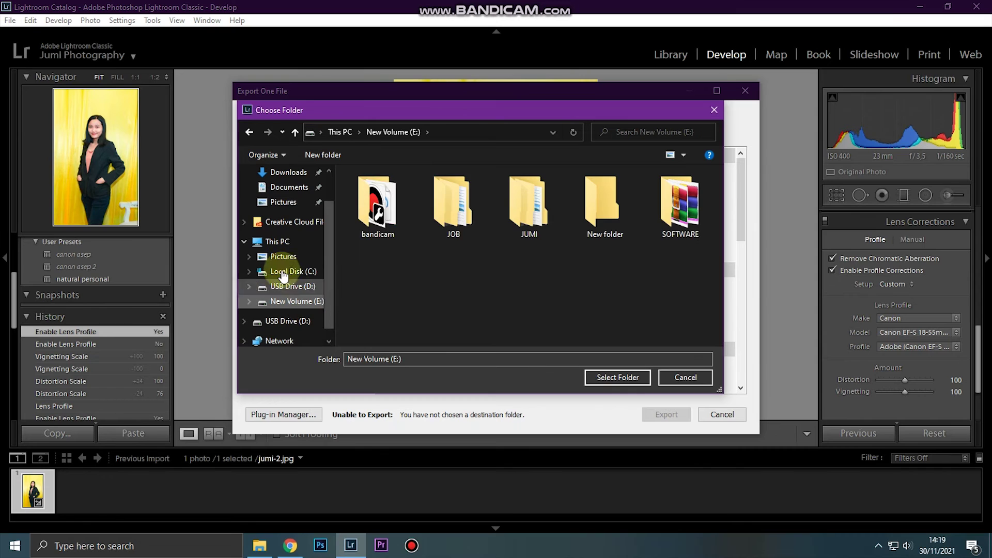
double_click(529, 203)
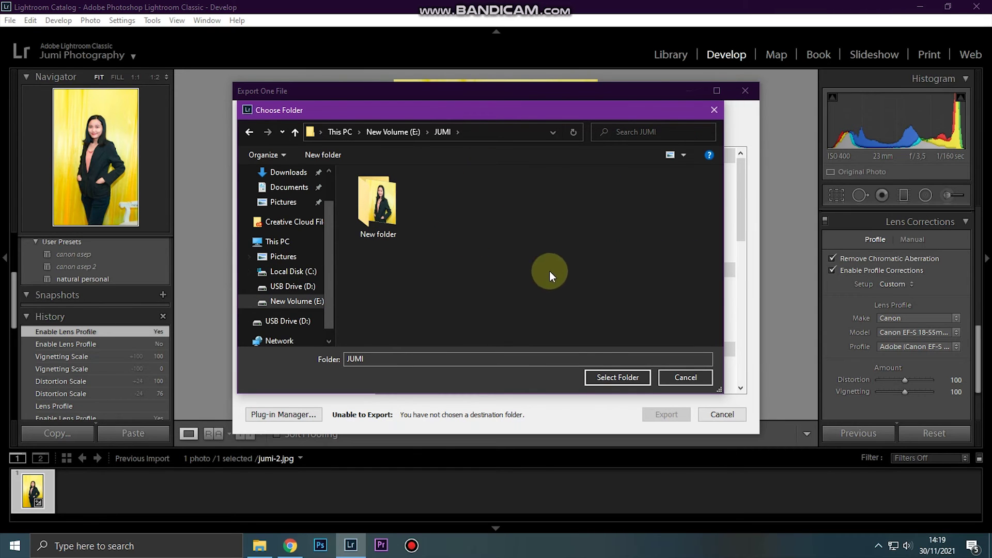
left_click(617, 377)
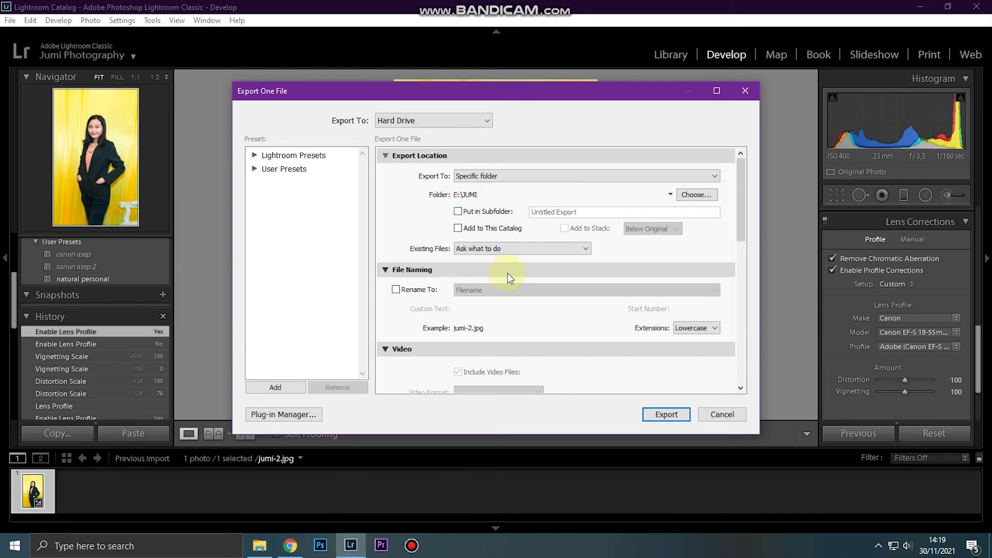
Set the export resolution to 300 pixels per inch
scroll(507, 272, "down", 5)
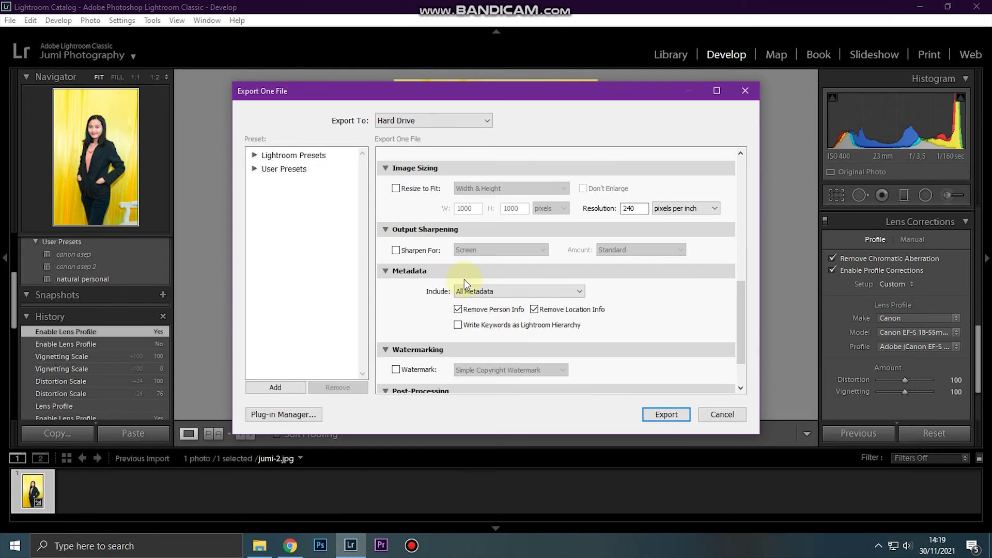
left_click(682, 209)
double_click(644, 208)
type("300")
scroll(517, 299, "down", 2)
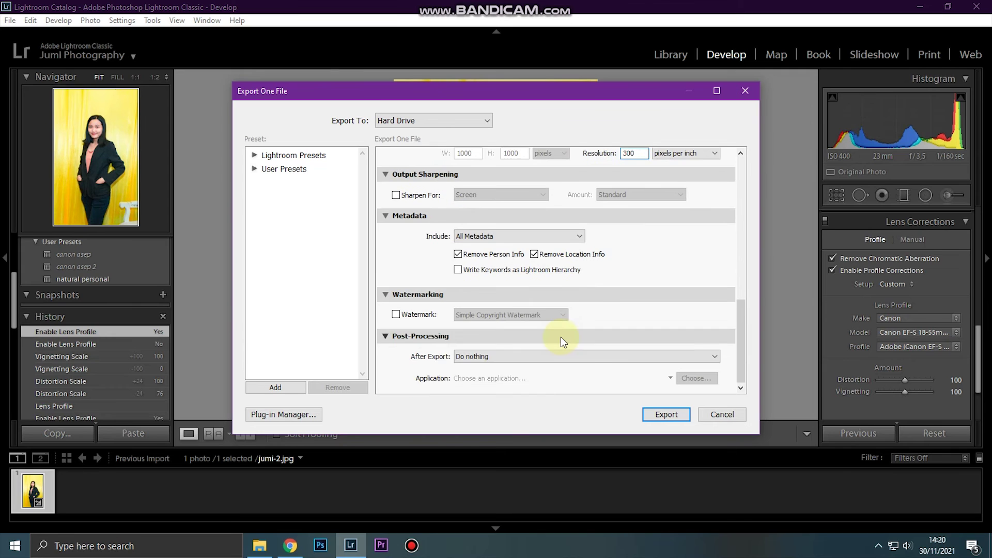
scroll(587, 300, "up", 5)
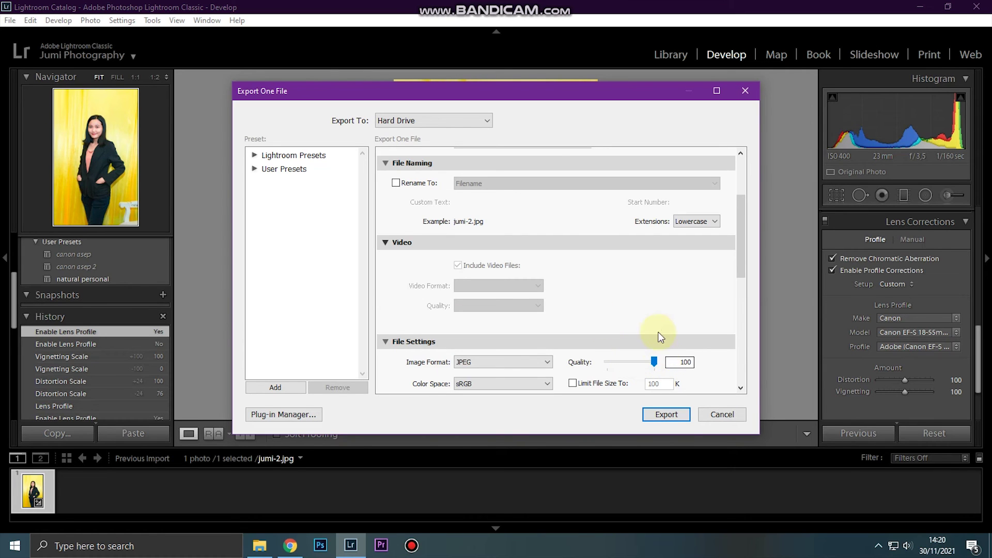
Rename the export with Custom Name 'sample' and export the quality-100 JPEG
left_click(411, 184)
left_click(468, 184)
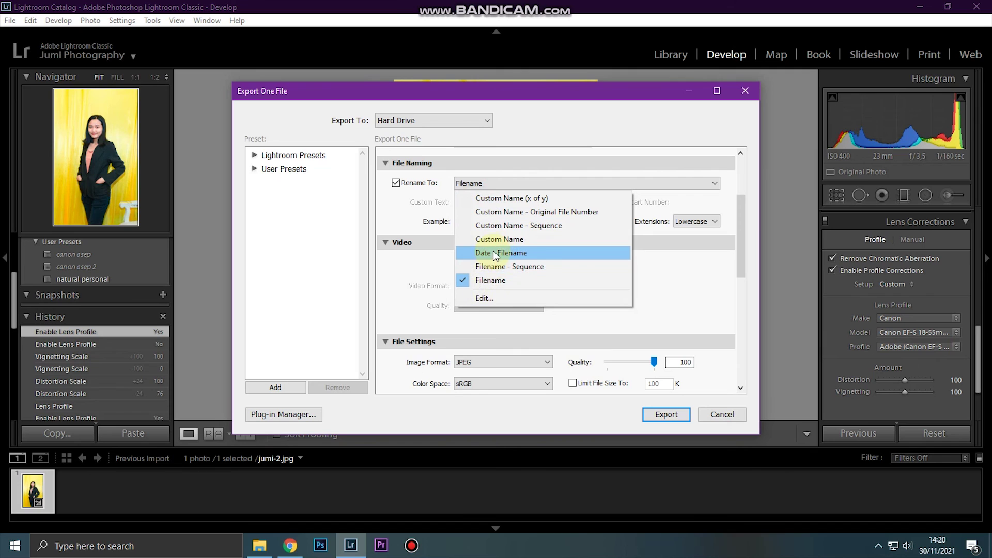
left_click(497, 238)
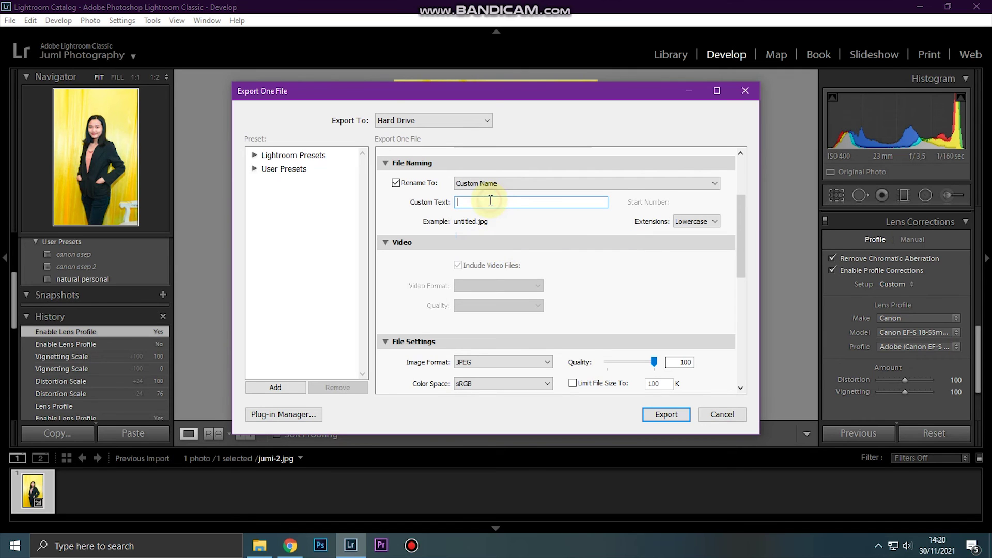
type("sample")
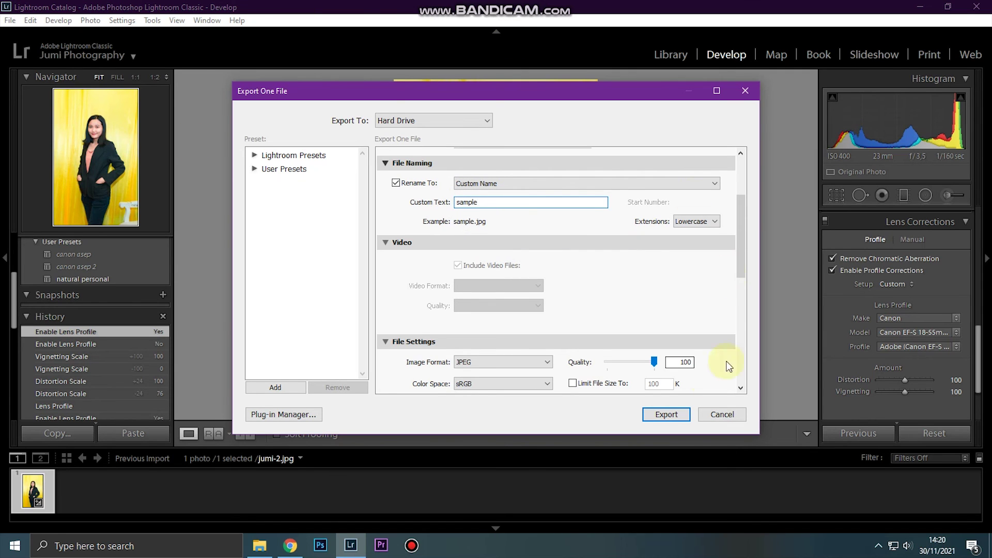
left_click(592, 225)
left_click(674, 420)
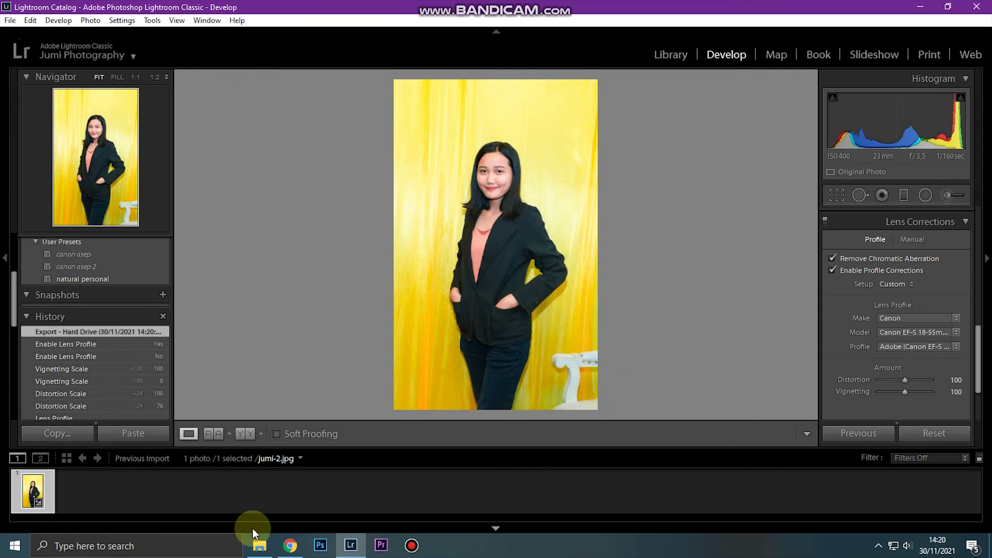
Preview sample.jpg from E:\JUMI in Photo Viewer, close it, and minimize Lightroom
left_click(257, 547)
left_click(57, 98)
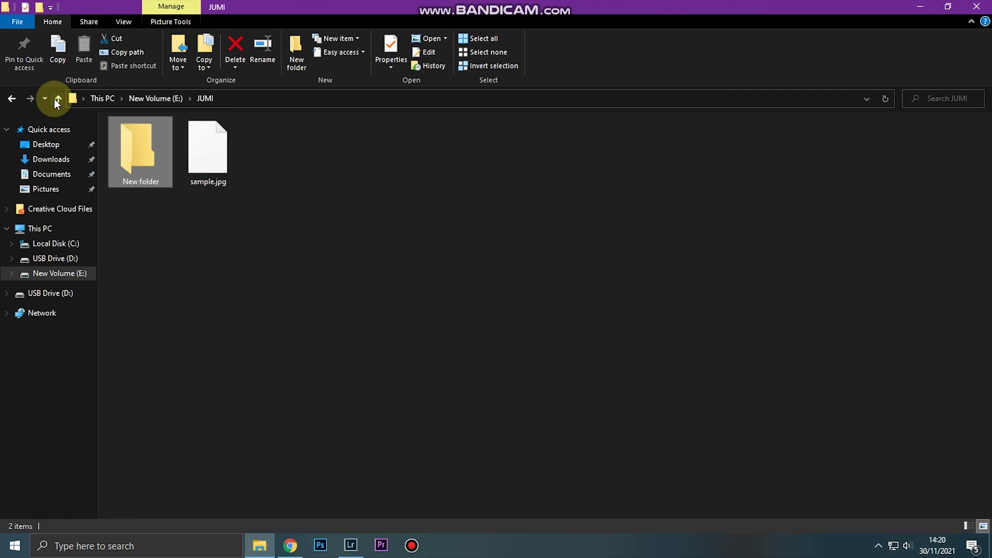
double_click(212, 168)
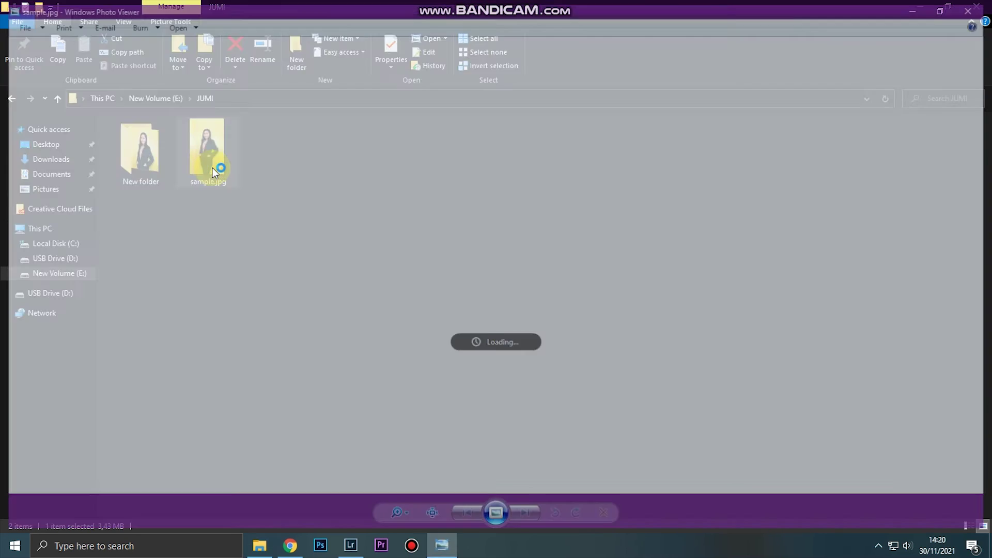
scroll(483, 179, "up", 3)
scroll(498, 184, "down", 2)
scroll(497, 184, "down", 2)
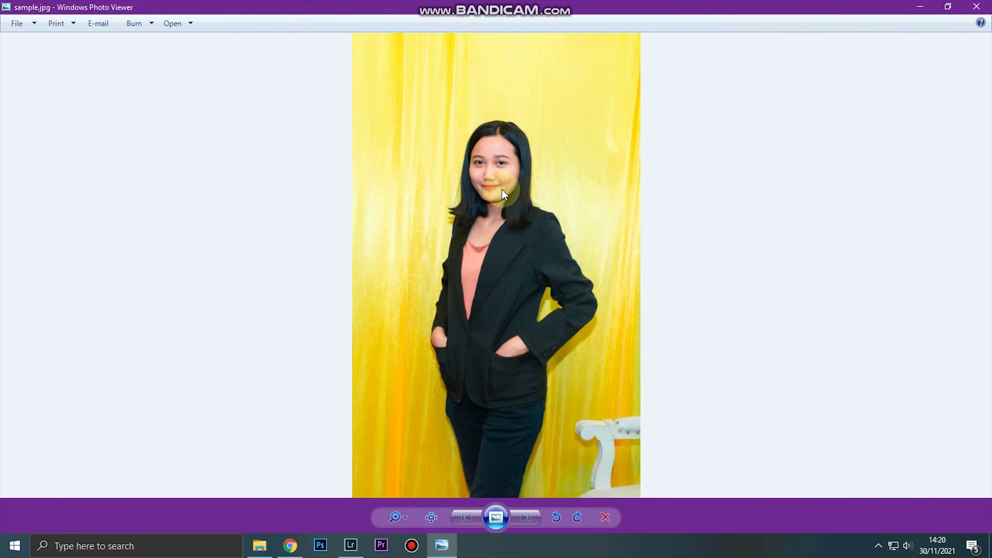
left_click(976, 6)
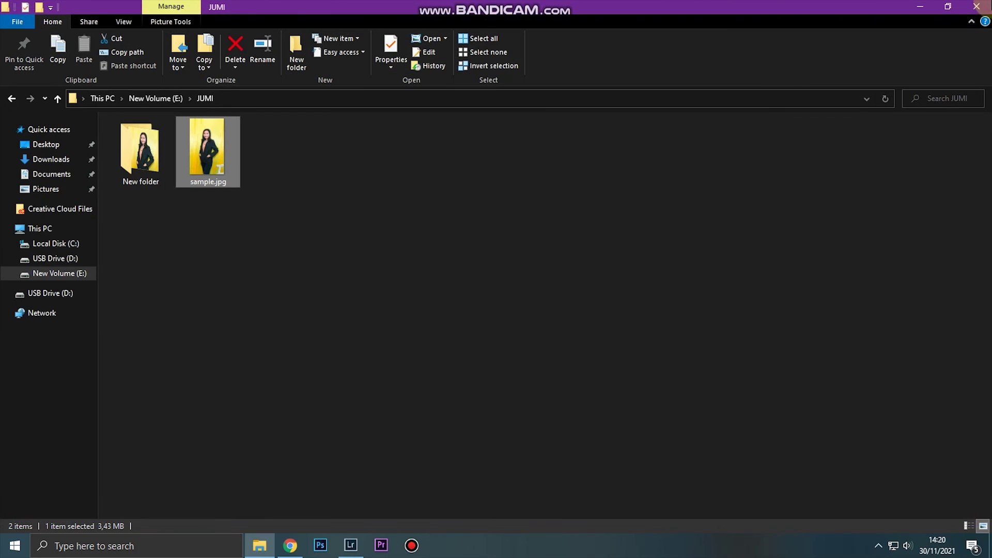
left_click(351, 545)
left_click(351, 545)
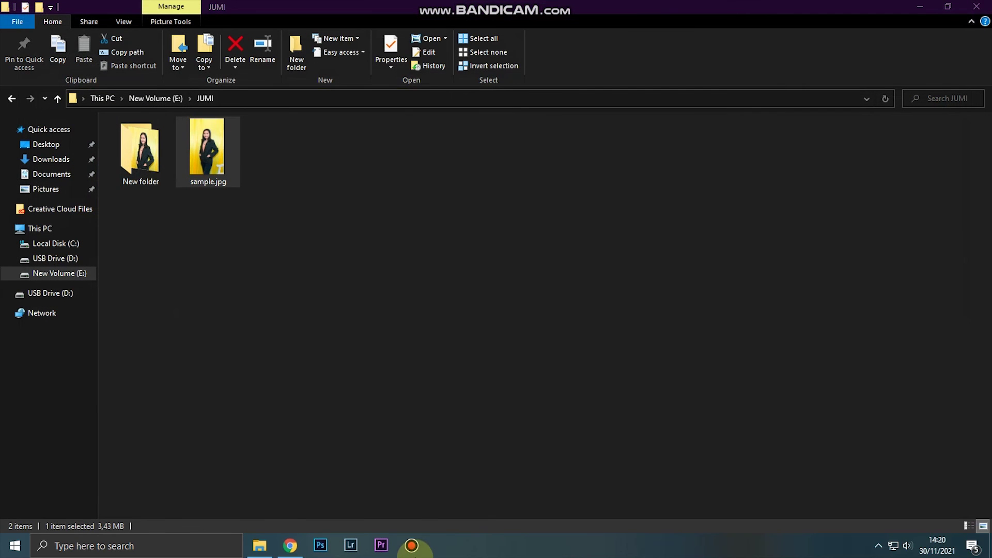